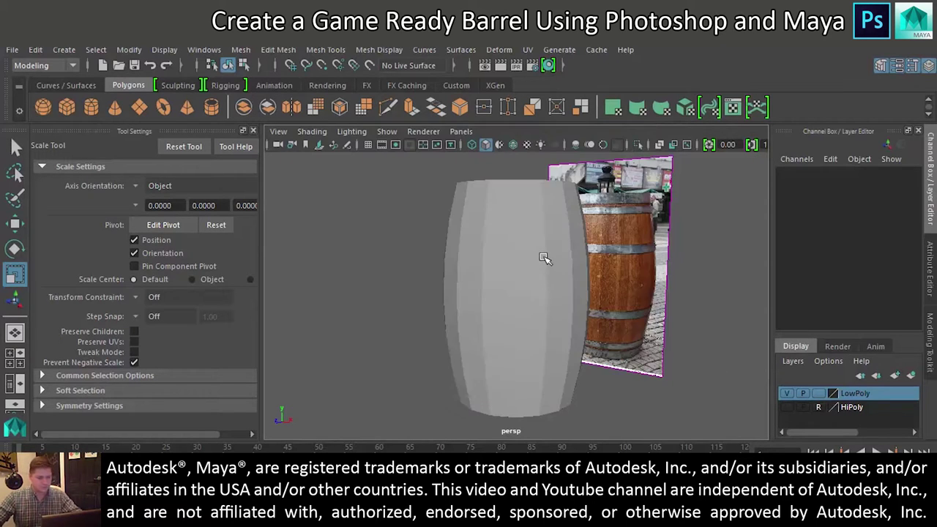
- Select the low-poly barrel and switch it to face component selection
mouse_move(544, 257)
alt+mouse_down()
mouse_move(535, 268)
mouse_move(536, 255)
mouse_move(530, 261)
alt+mouse_up()
click(534, 265)
scroll(540, 260, down, 3)
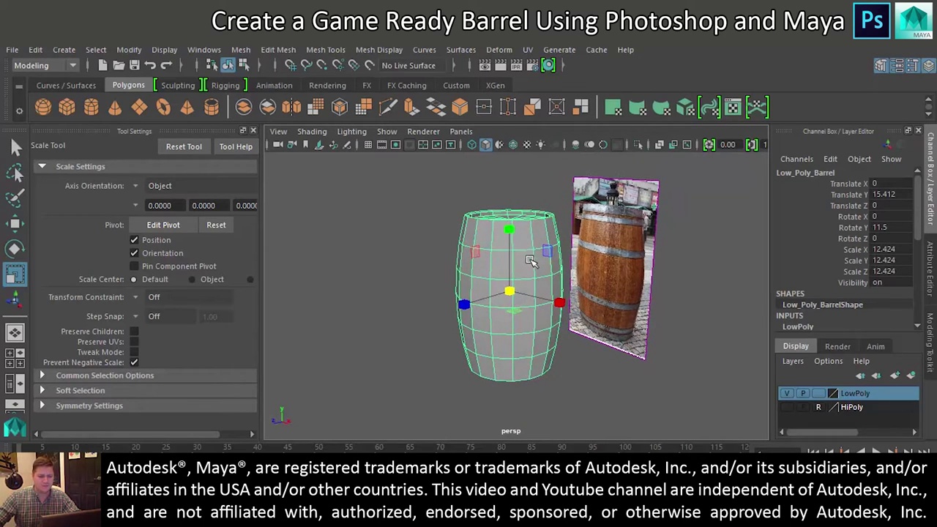
right_drag(530, 261, 530, 184)
alt+drag(524, 263, 520, 259)
alt+middle_drag(520, 259, 477, 257)
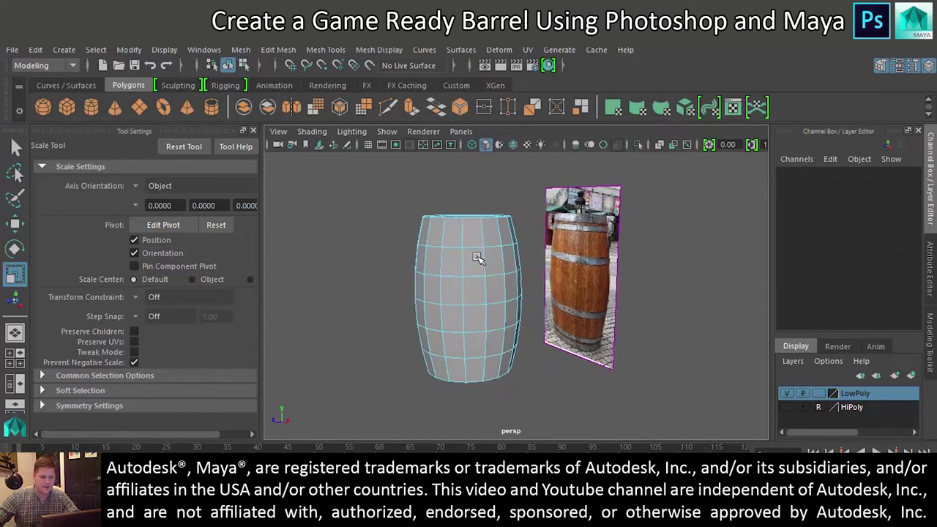
- Select all of the barrel's side faces using the front view, leaving the top and bottom rims and caps out of the selection
drag(364, 195, 560, 362)
drag(381, 233, 571, 370)
alt+drag(538, 327, 518, 276)
key(space)
key(space)
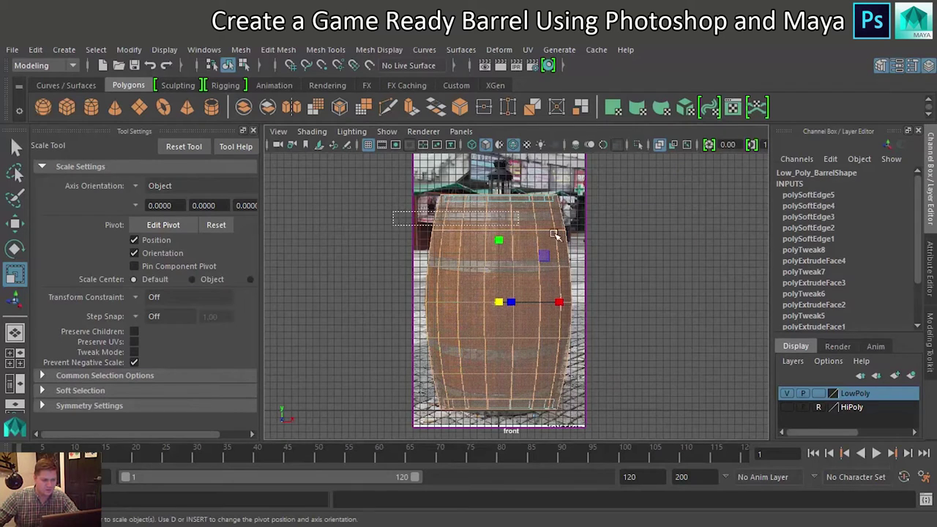
drag(554, 234, 659, 388)
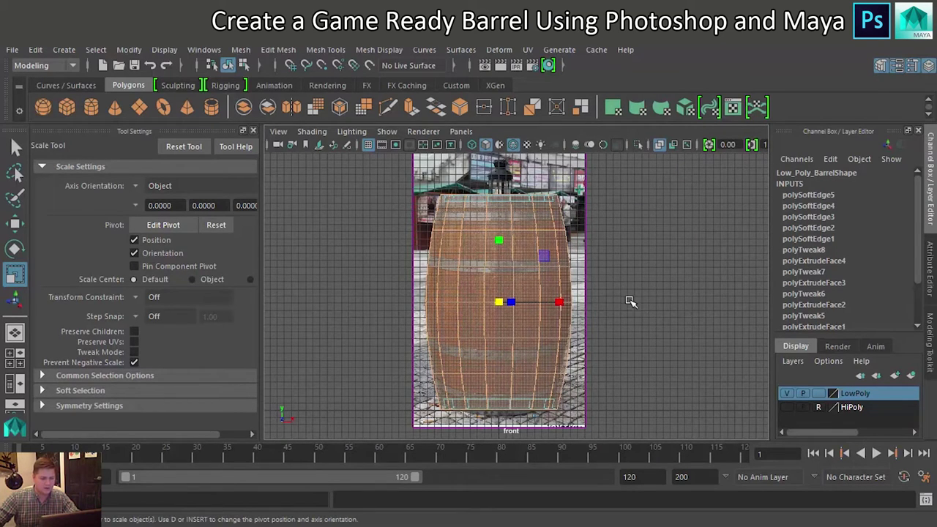
key(space)
key(space)
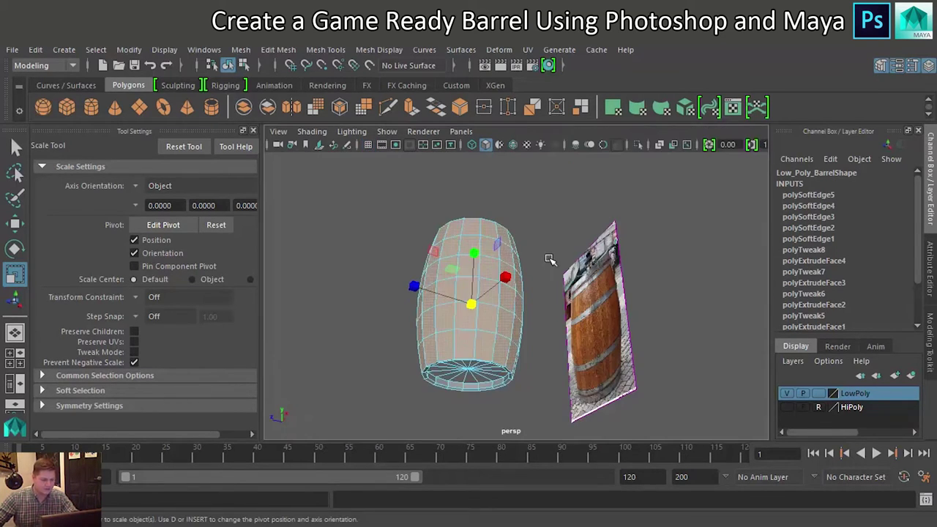
alt+drag(544, 253, 516, 319)
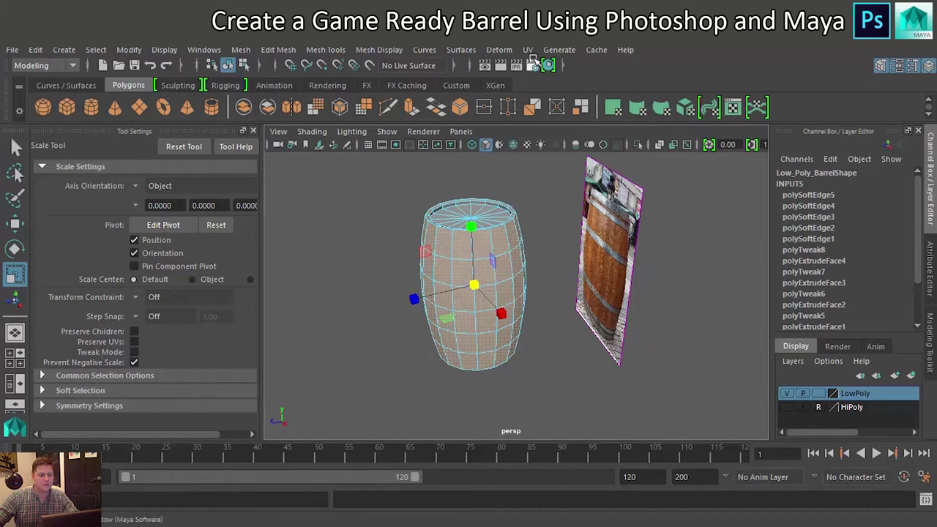
- Open the UV Editor, turn on the UV distortion display, and place the editor window beside the 3D view
click(526, 50)
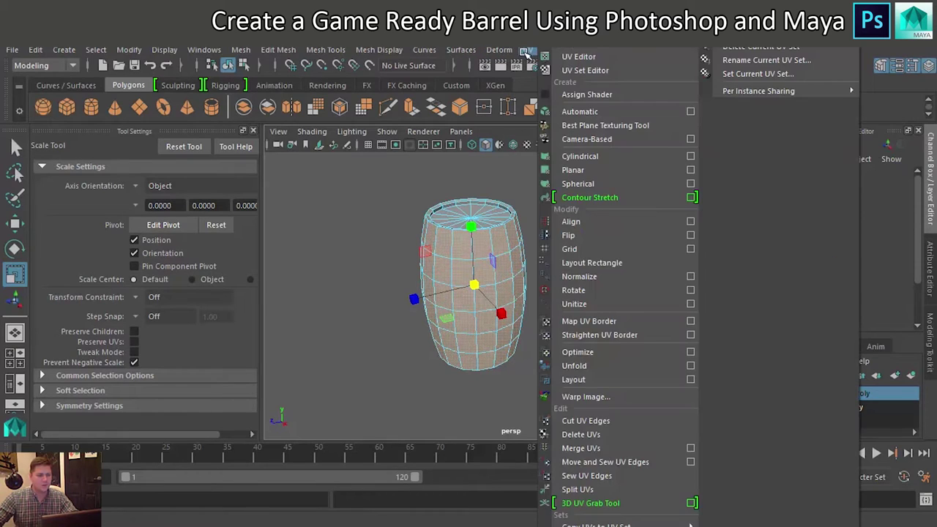
click(579, 57)
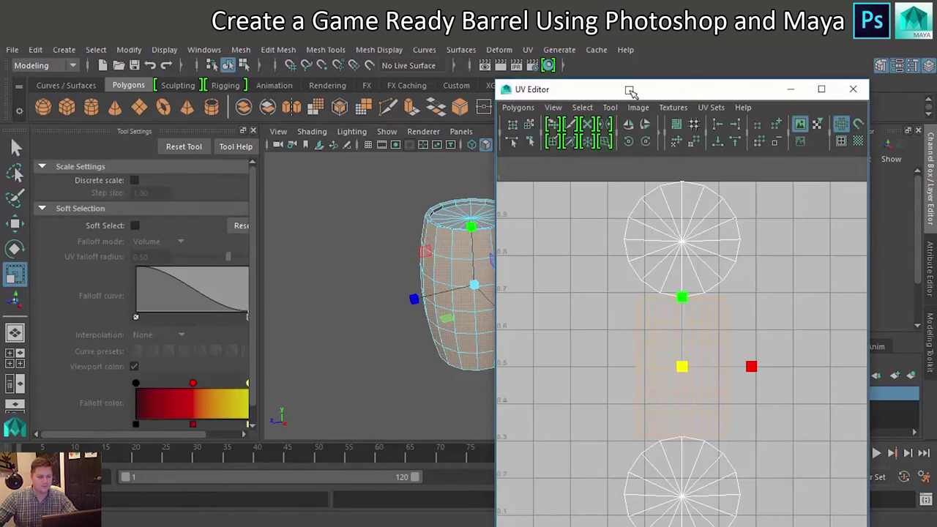
drag(629, 91, 674, 47)
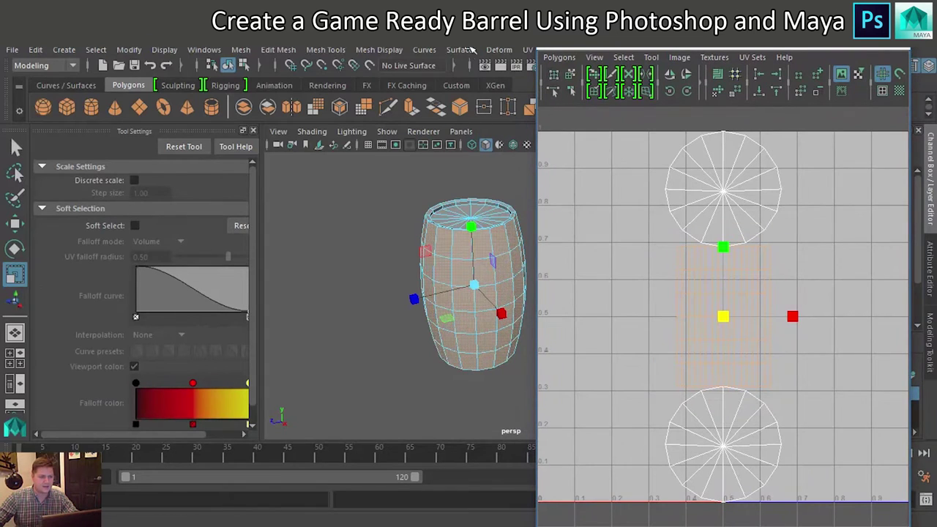
click(881, 49)
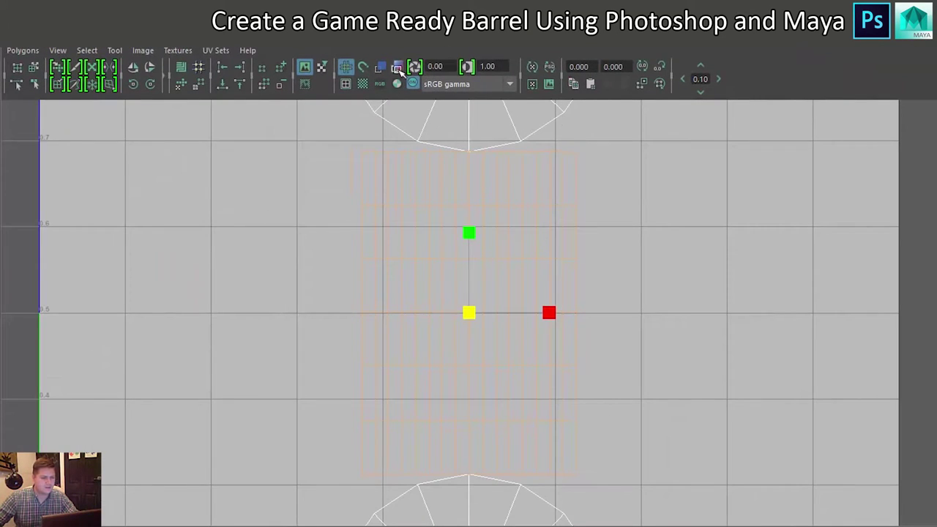
click(399, 68)
scroll(606, 189, down, 1)
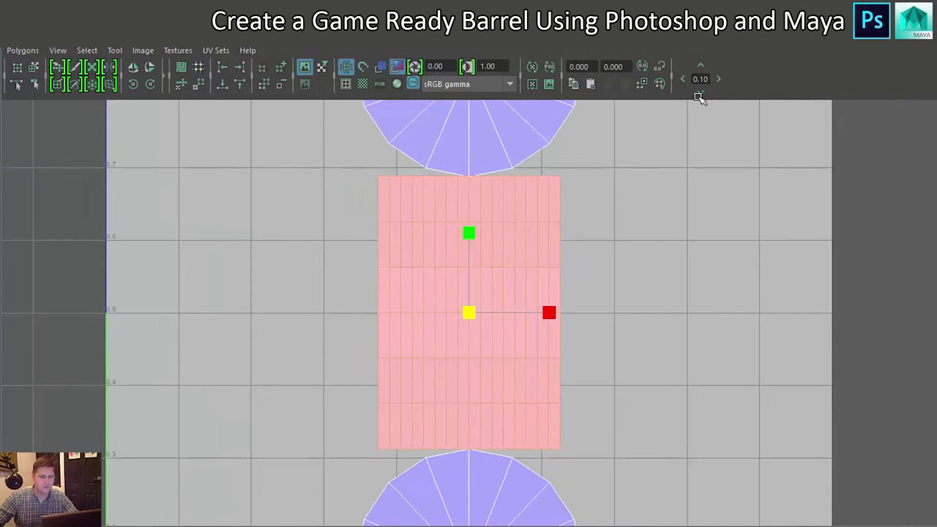
drag(492, 38, 751, 77)
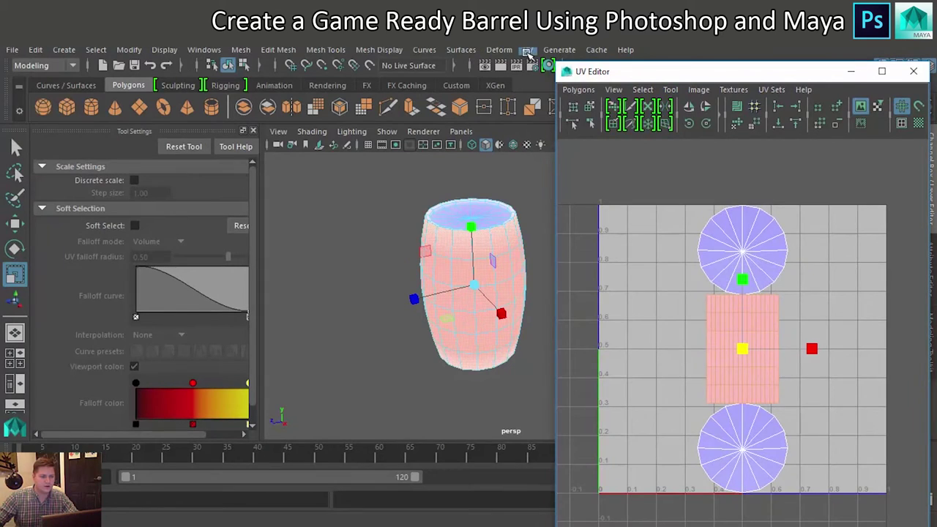
- Apply a cylindrical UV mapping to the side faces and move the resulting shell above the 0-1 UV square
click(527, 53)
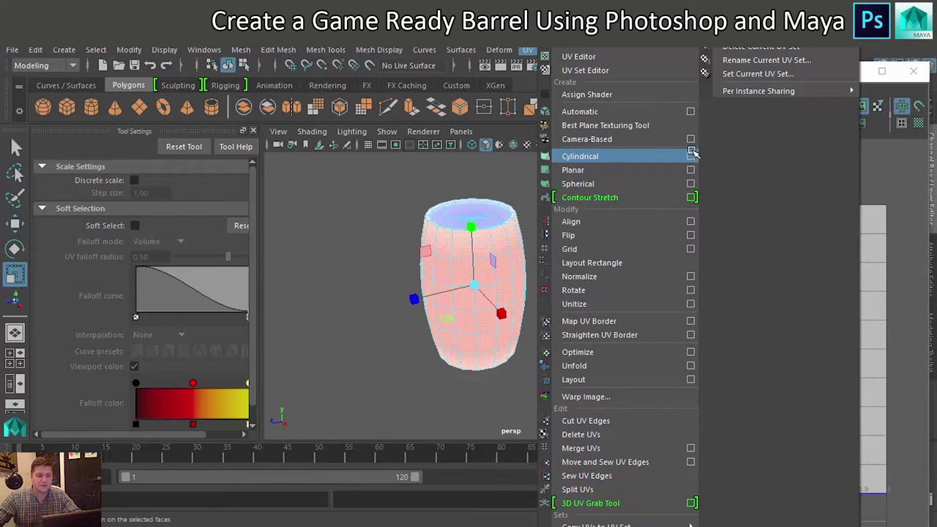
click(606, 156)
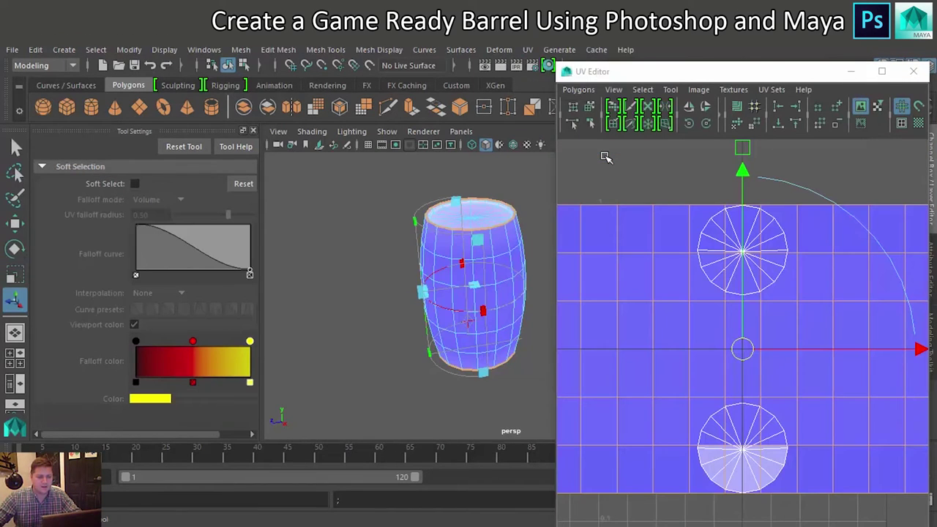
scroll(623, 225, down, 3)
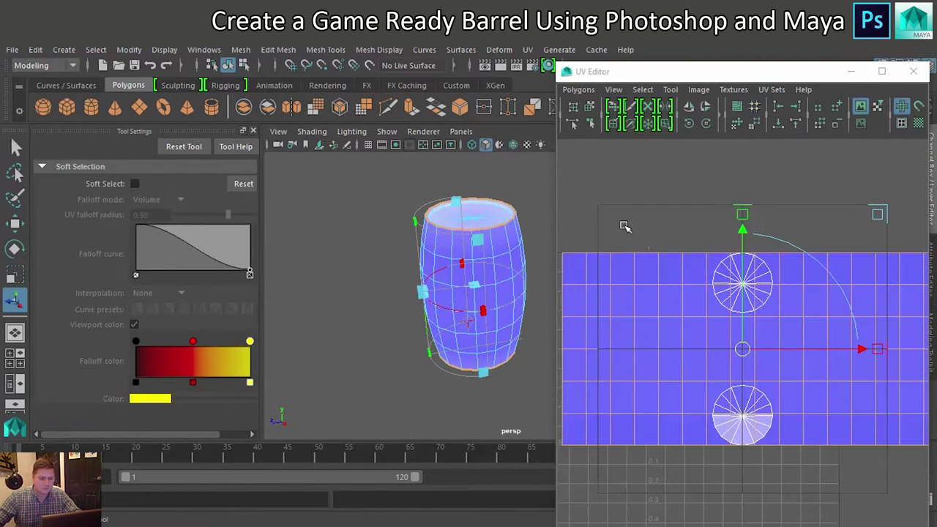
scroll(632, 259, down, 3)
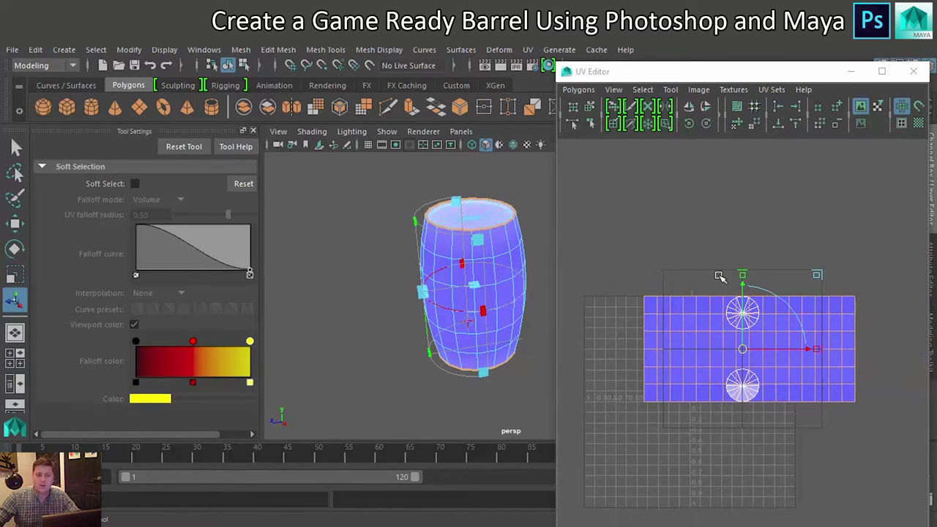
key(w)
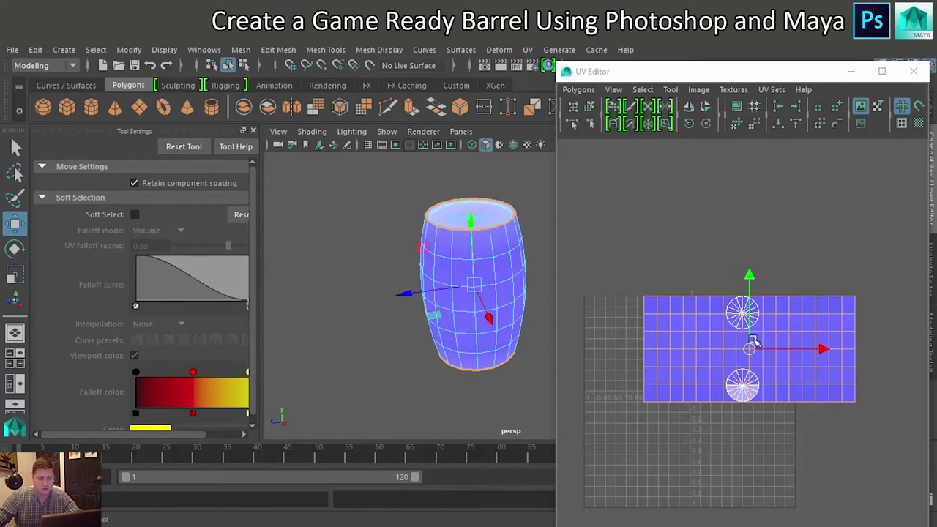
drag(749, 347, 742, 227)
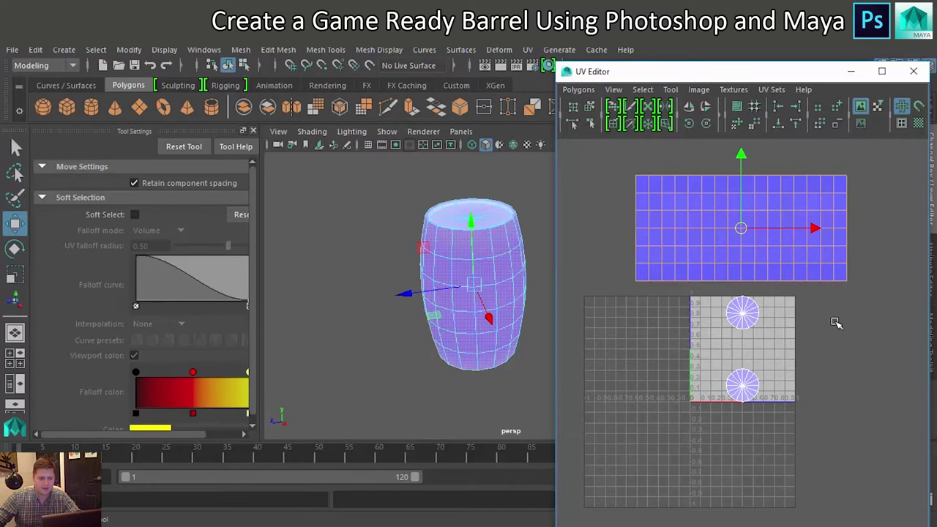
- Select the full loop of narrow rim faces around the barrel's top edge
click(517, 201)
alt+drag(506, 220, 480, 230)
scroll(483, 228, up, 5)
alt+middle_drag(491, 226, 505, 373)
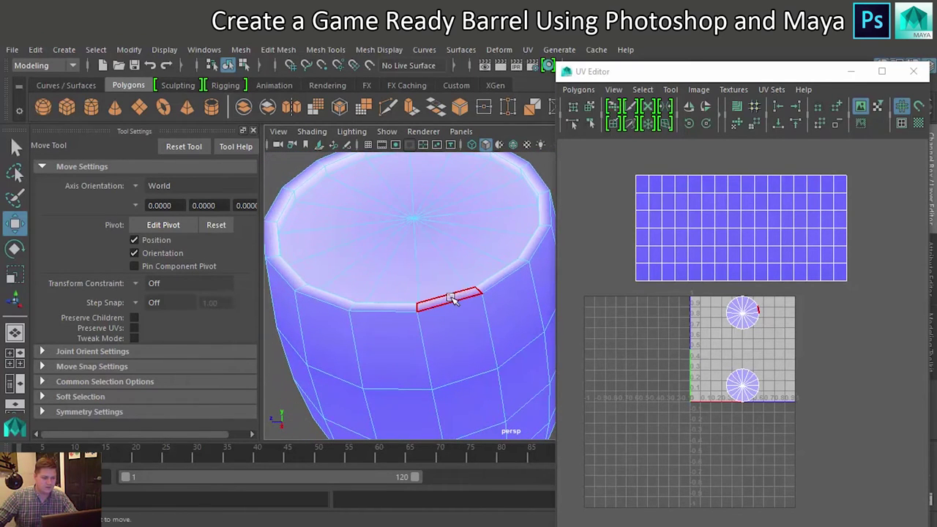
click(452, 300)
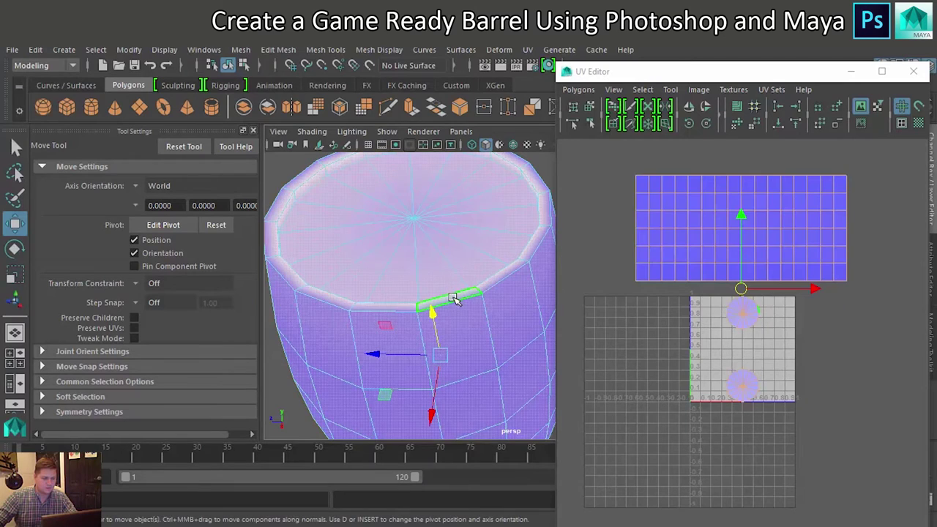
double_click(488, 285)
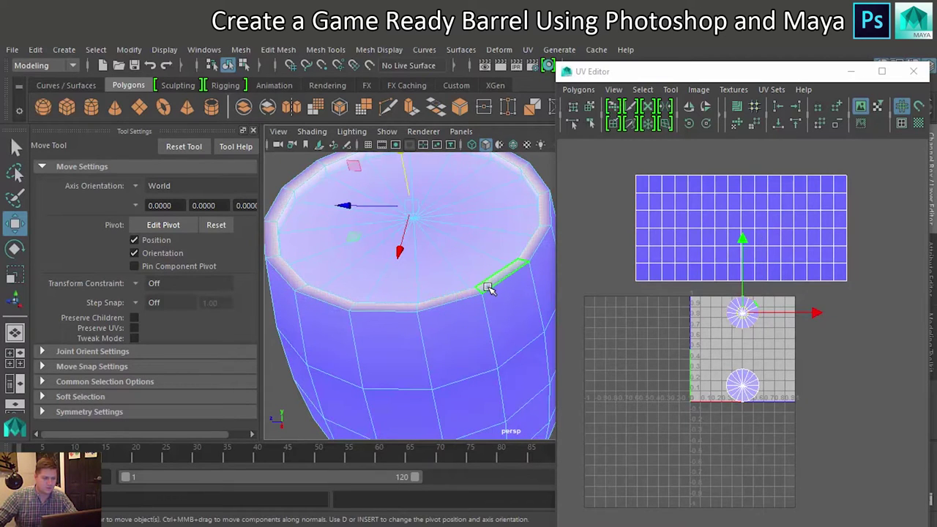
- Planar-map the top rim faces from the Y axis and move the ring shell to the right of the side shell
click(527, 49)
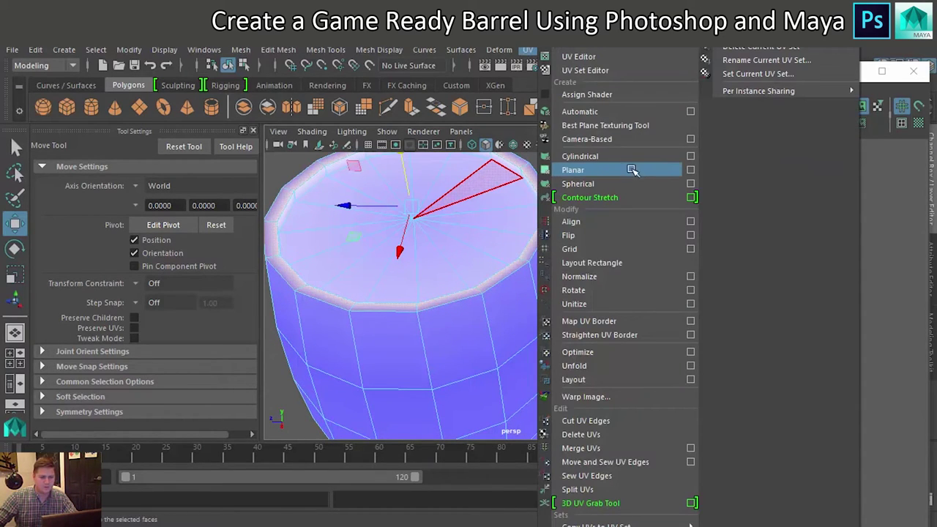
click(689, 169)
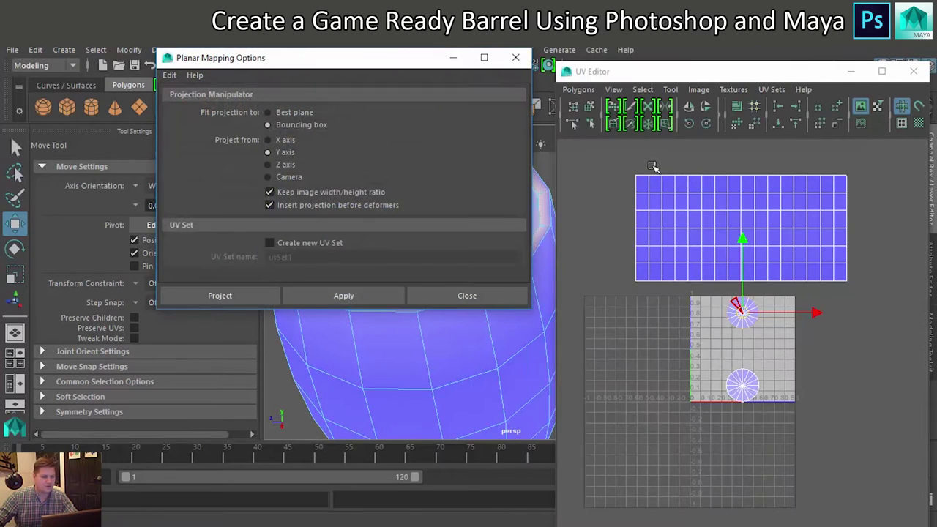
click(233, 295)
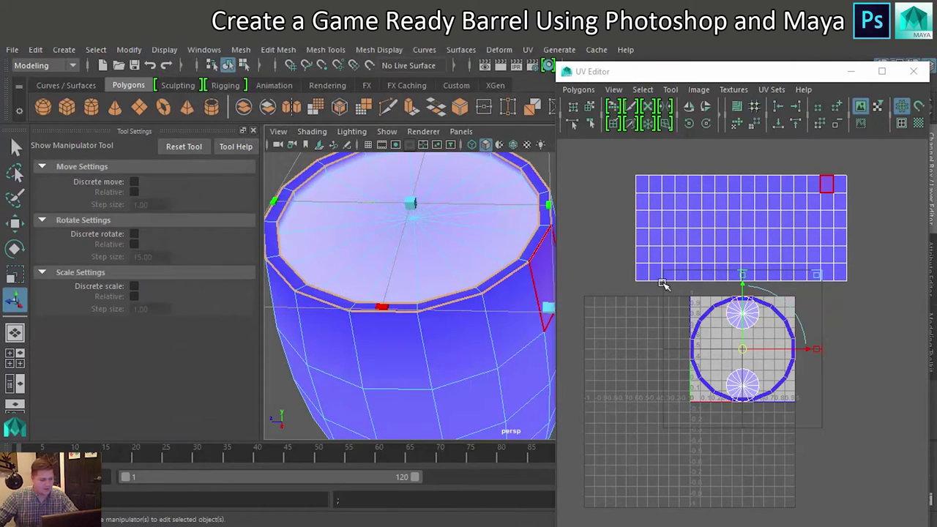
key(w)
drag(758, 335, 903, 226)
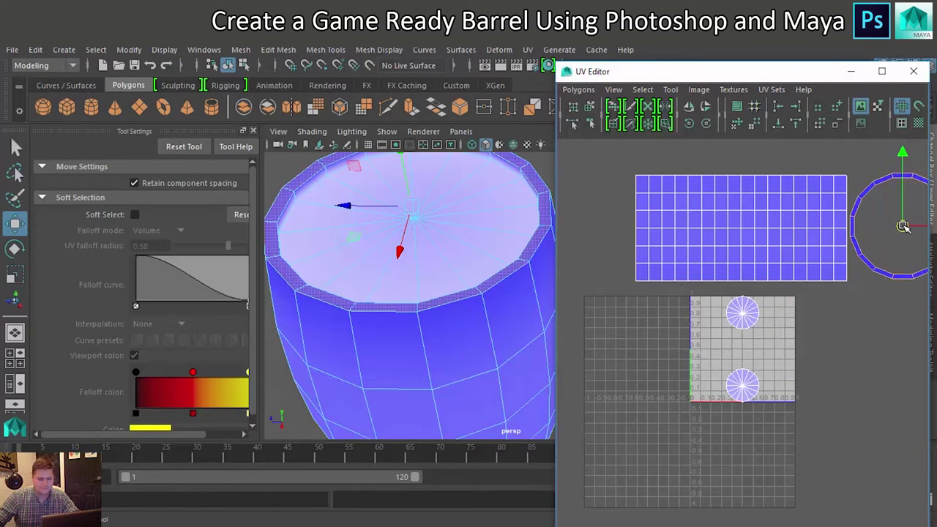
- Select the full loop of narrow rim faces around the barrel's bottom edge
alt+drag(480, 308, 469, 219)
scroll(468, 220, down, 4)
alt+middle_drag(454, 240, 429, 186)
alt+drag(461, 322, 448, 265)
alt+right_drag(407, 280, 464, 288)
alt+drag(465, 288, 504, 279)
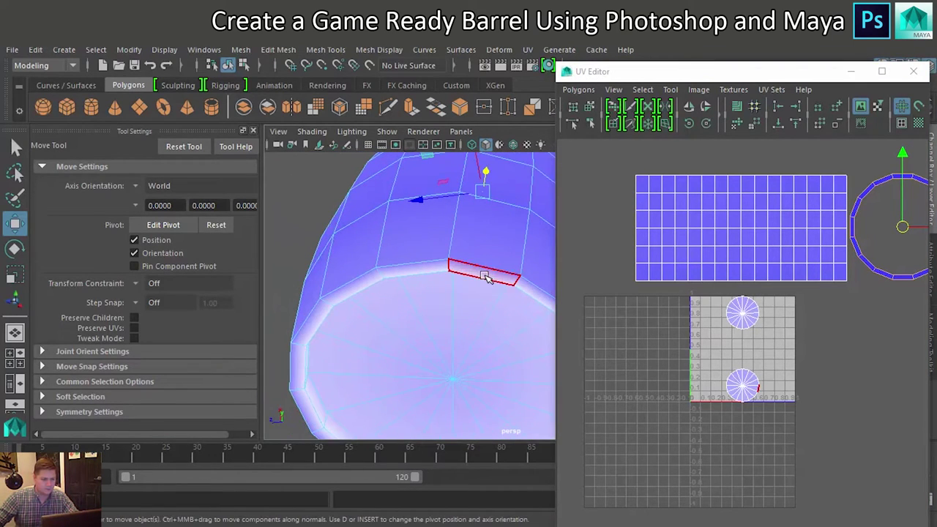
click(484, 274)
shift+double_click(420, 270)
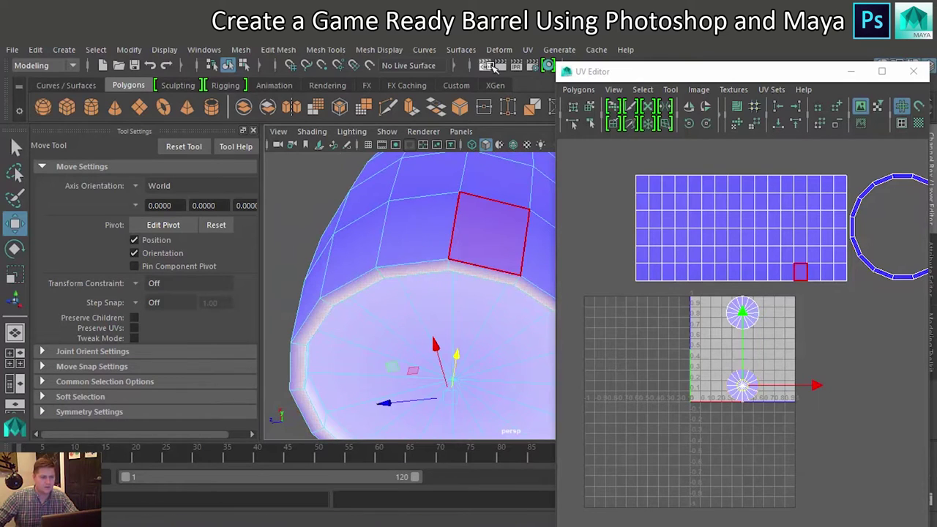
- Planar-map the bottom rim faces and move their ring shell above the top rim's shell
click(526, 50)
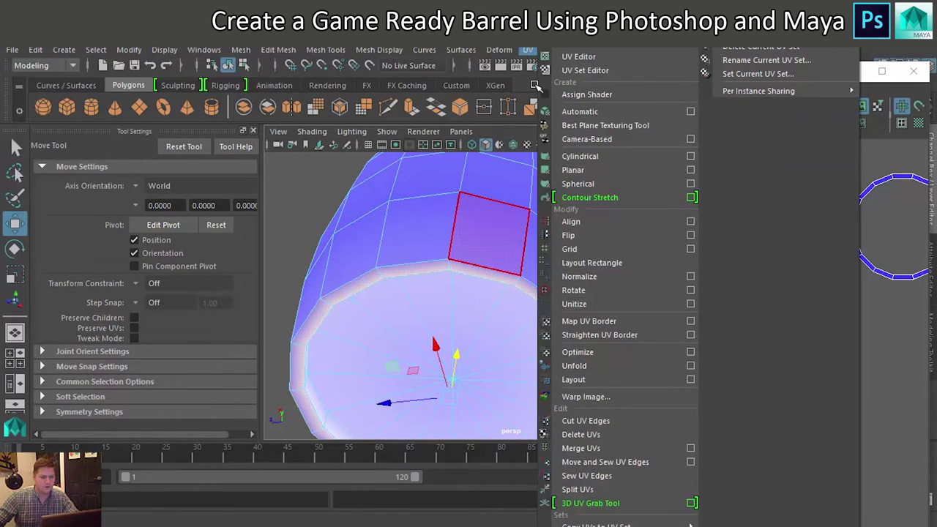
click(579, 169)
scroll(745, 344, down, 2)
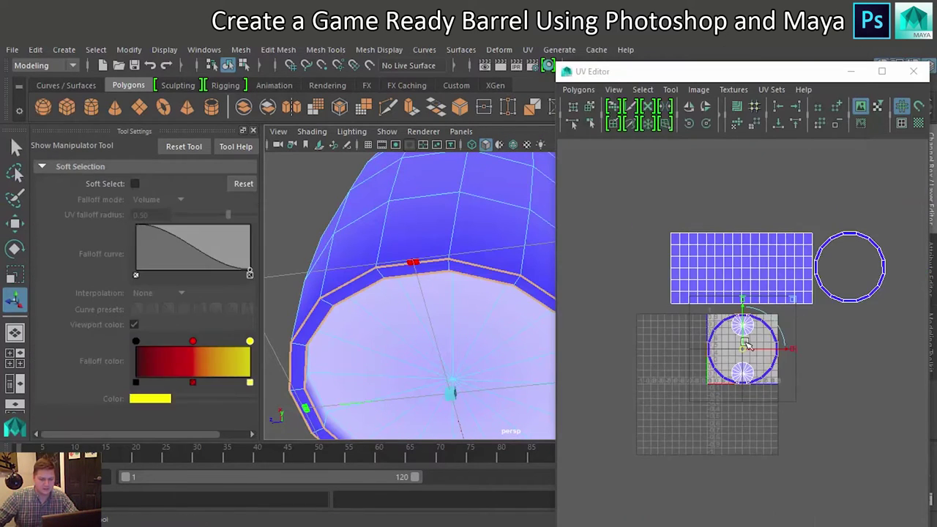
scroll(744, 350, up, 2)
drag(744, 349, 870, 147)
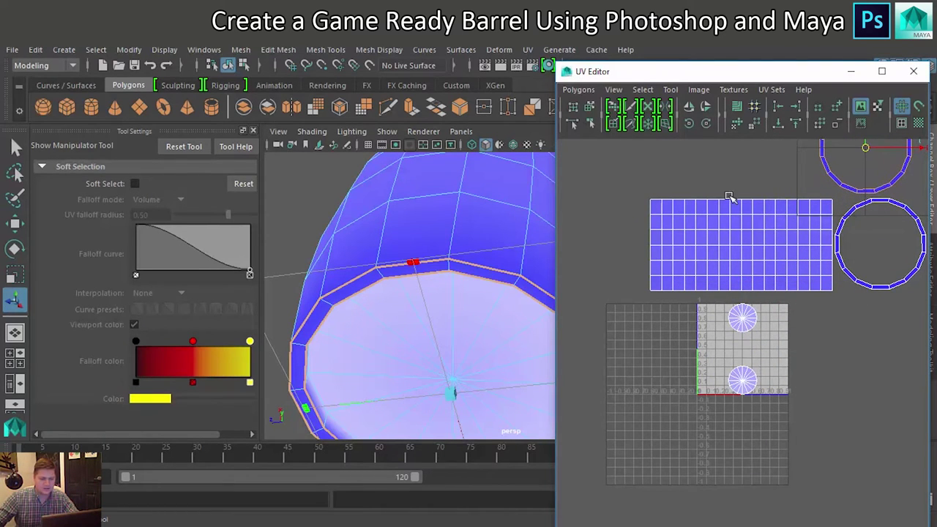
- Planar-map the barrel's top cap faces and move the circular shell above the side shell
alt+click(450, 289)
alt+drag(450, 290, 428, 426)
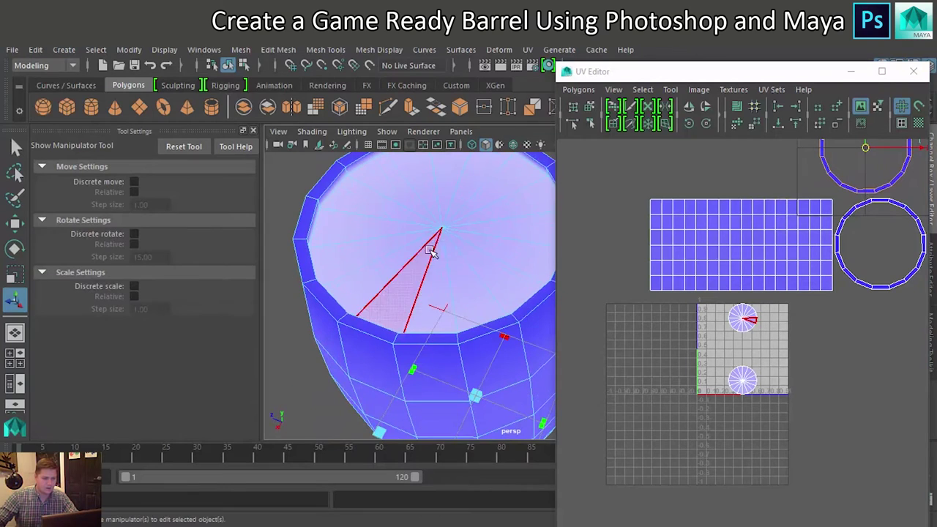
click(367, 229)
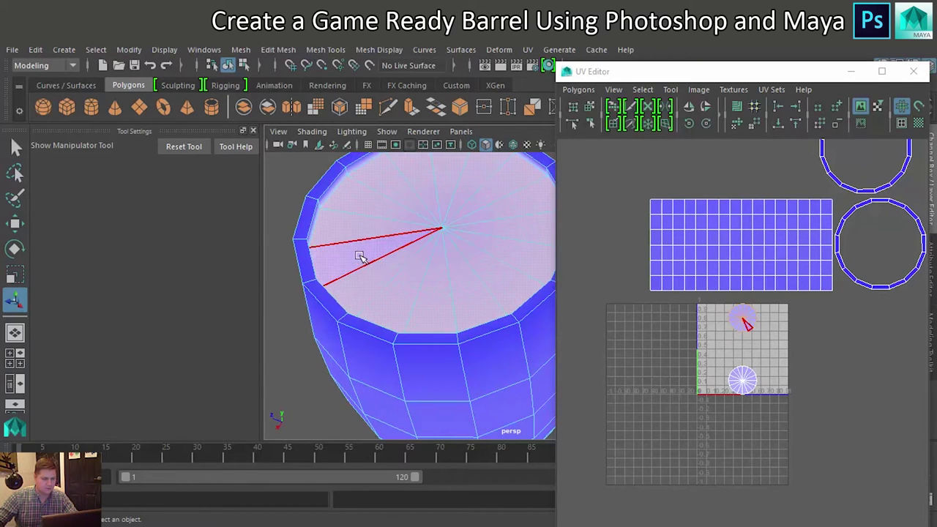
click(527, 49)
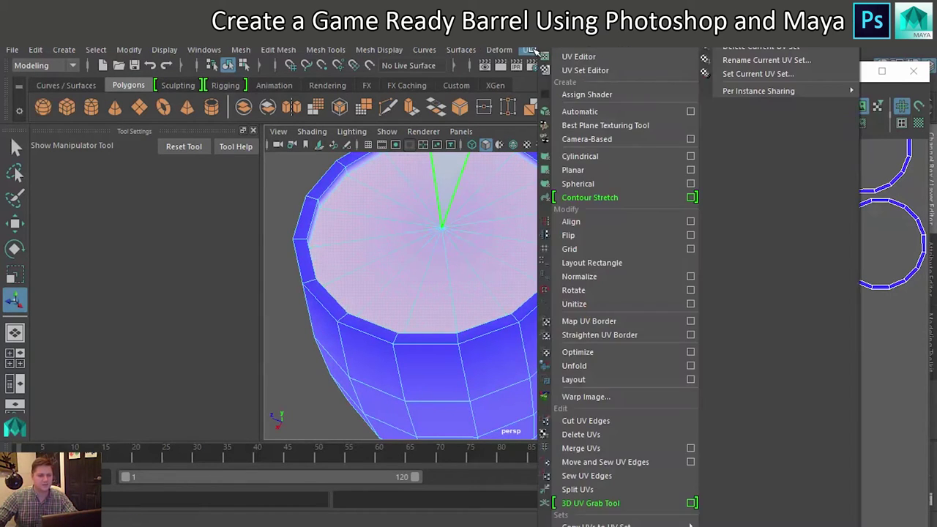
click(574, 170)
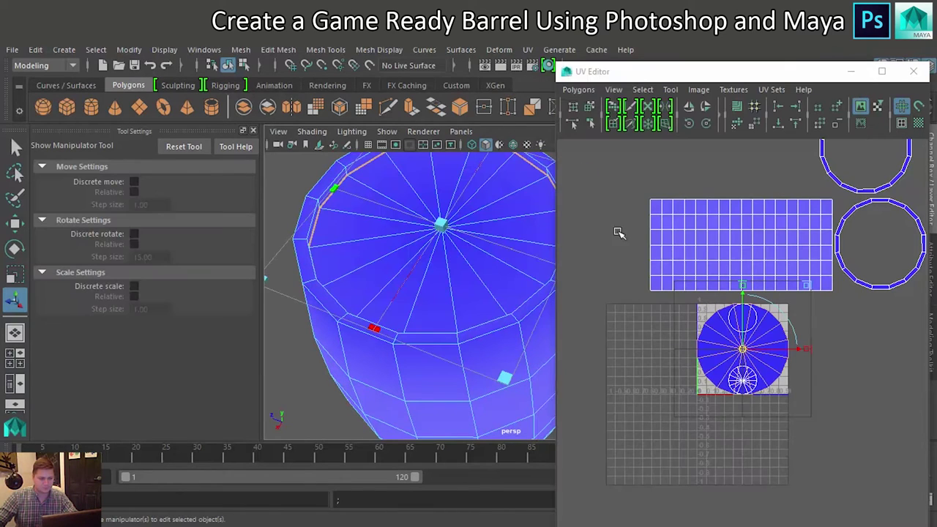
drag(745, 350, 761, 149)
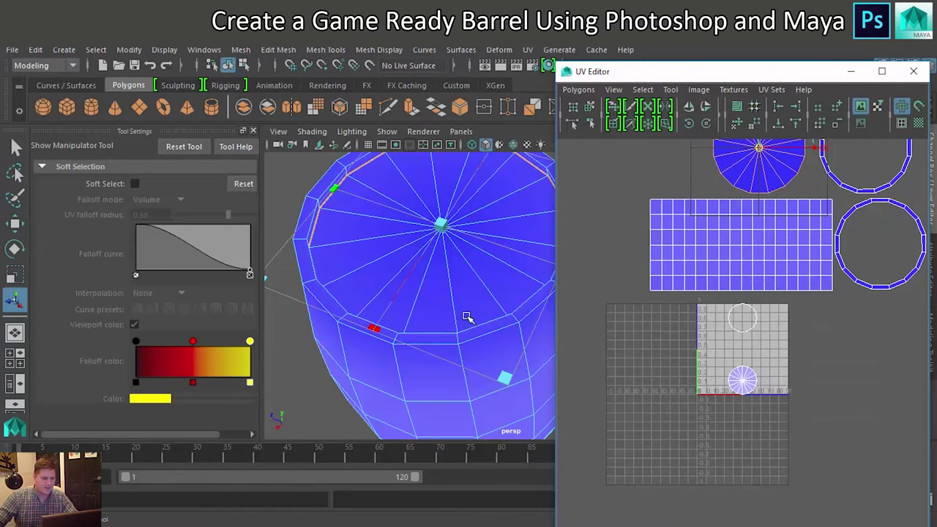
- Planar-map the barrel's bottom cap faces and move the circular shell to the left of the top cap's shell
alt+drag(471, 334, 449, 172)
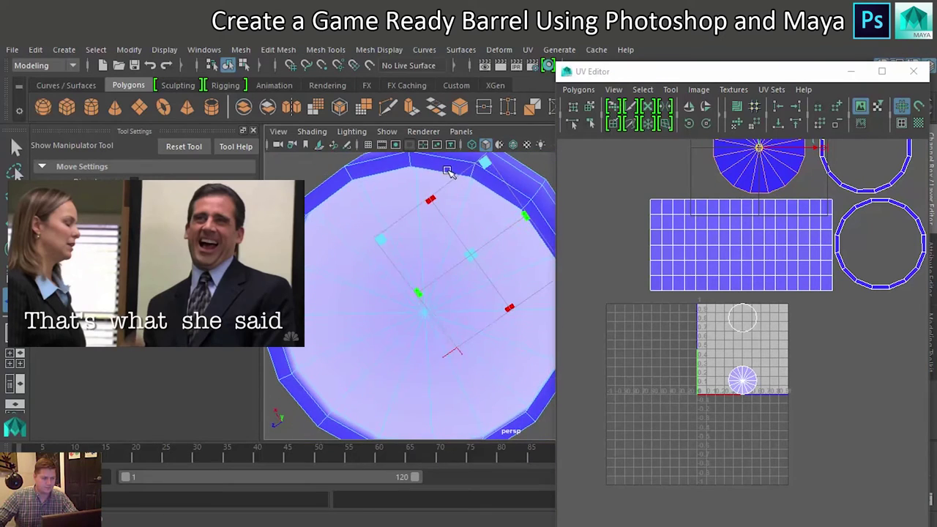
click(390, 204)
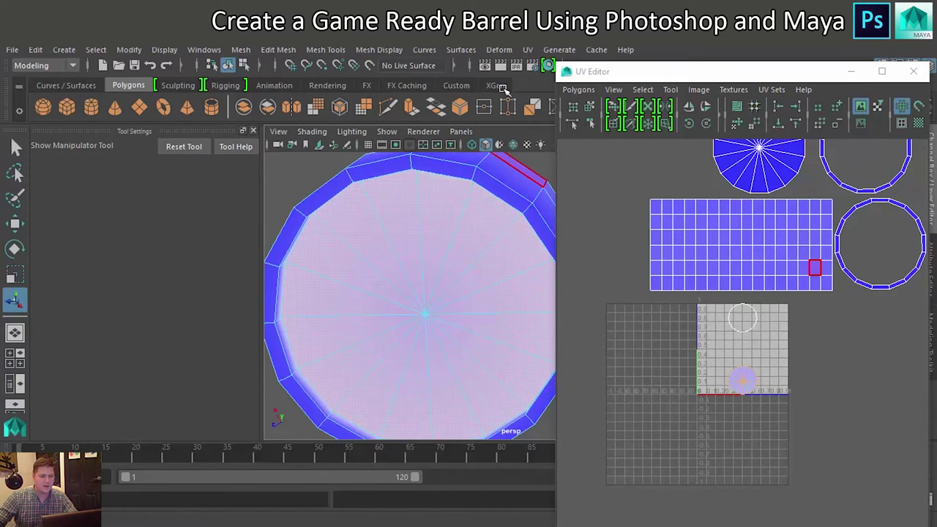
click(526, 50)
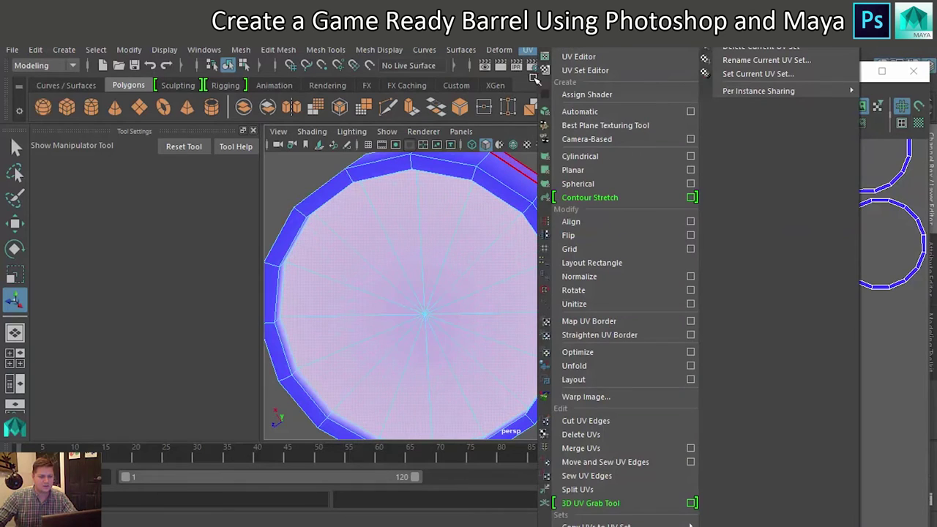
click(573, 169)
drag(744, 337, 621, 163)
drag(710, 163, 656, 147)
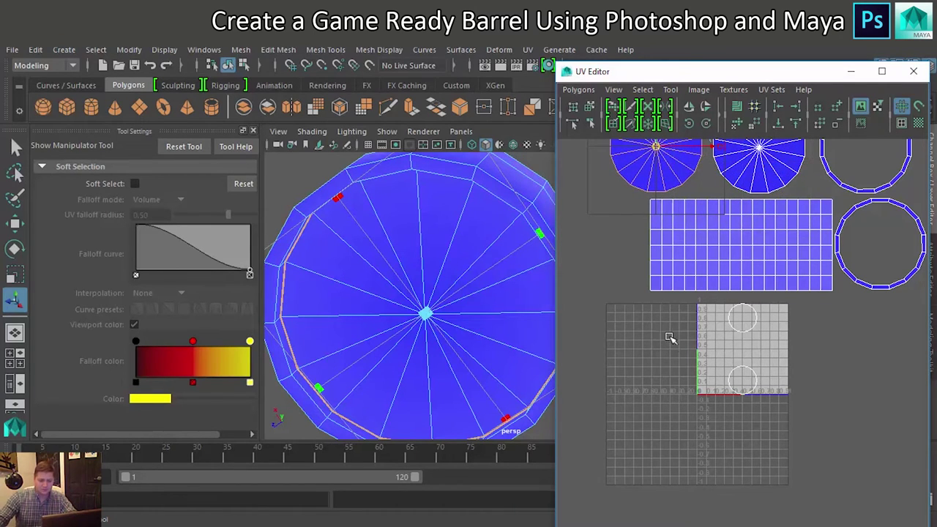
- Select the full loop of inner wall faces inside the barrel's bottom rim
scroll(677, 344, up, 5)
scroll(699, 372, up, 2)
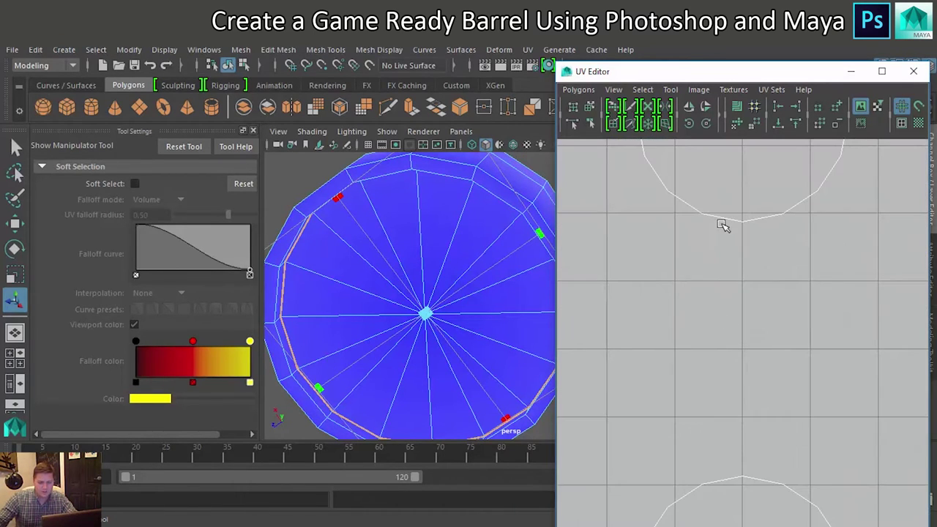
alt+drag(426, 268, 393, 290)
alt+drag(387, 334, 397, 257)
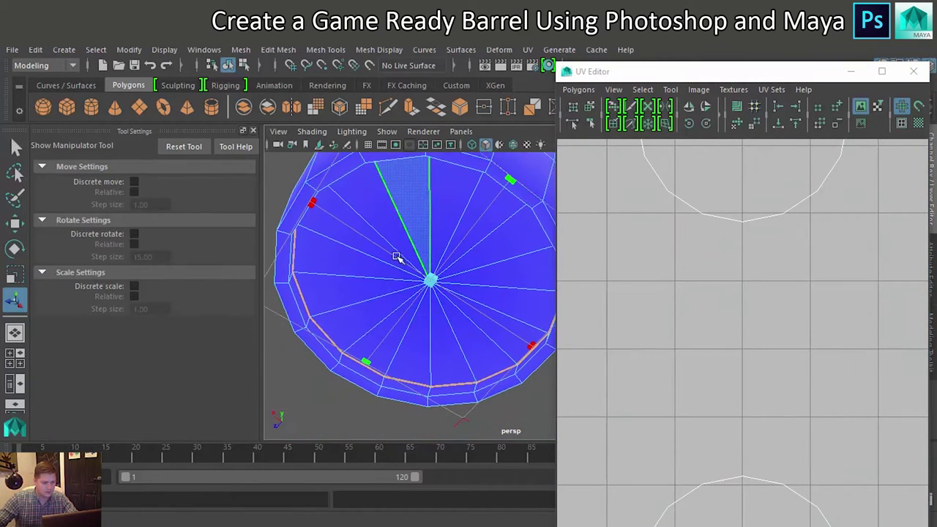
click(361, 371)
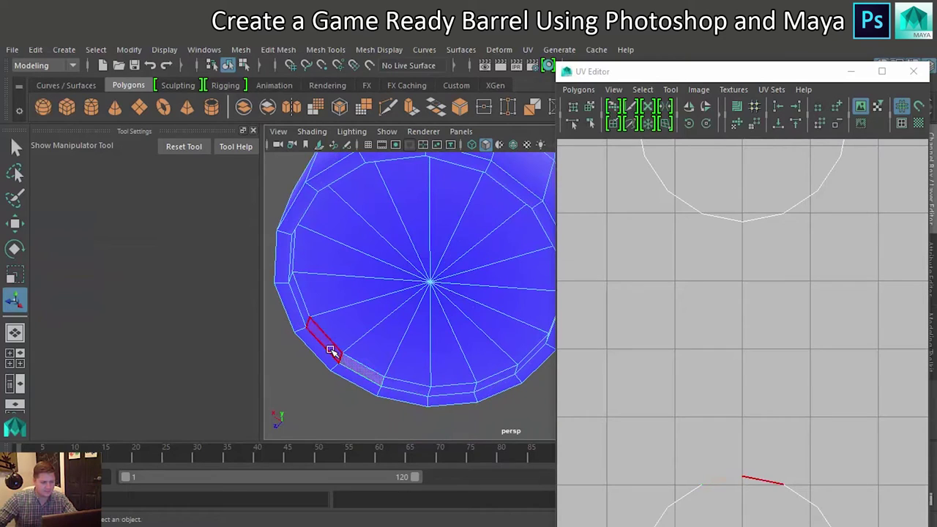
shift+double_click(330, 351)
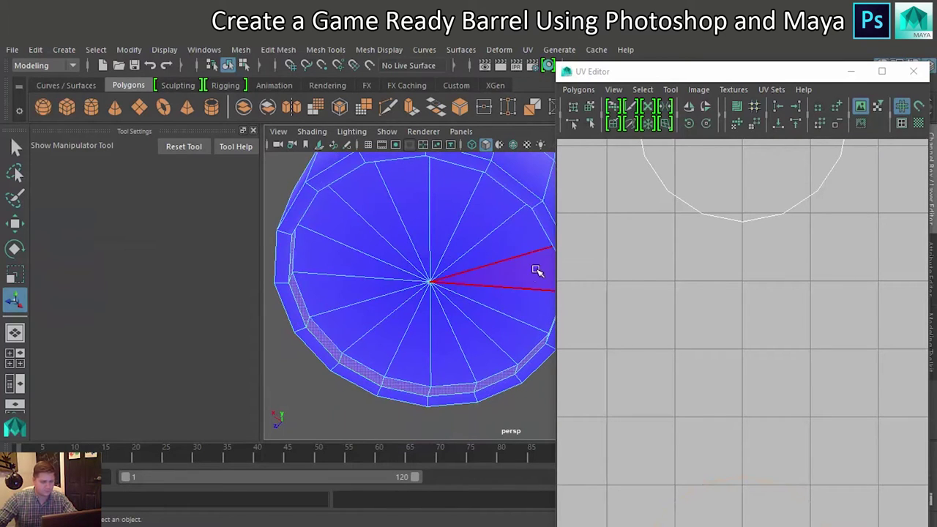
- Add the loop of inner wall faces inside the barrel's top rim to the selection
alt+drag(534, 270, 502, 332)
scroll(640, 280, down, 3)
scroll(640, 280, down, 1)
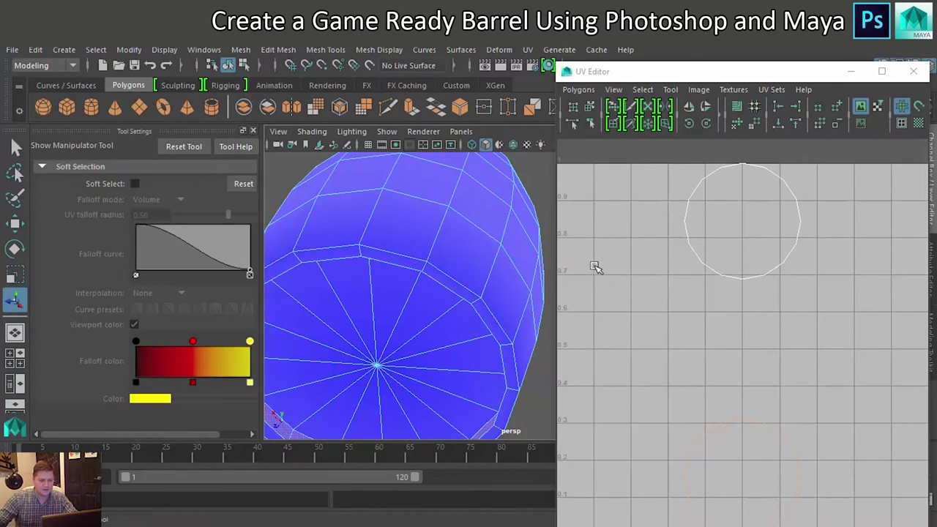
alt+drag(503, 220, 465, 293)
scroll(461, 306, down, 5)
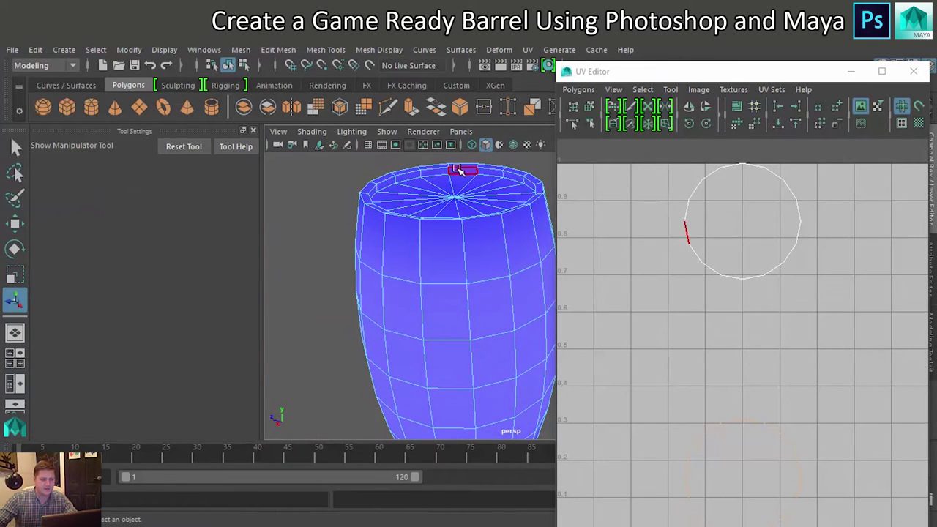
shift+double_click(442, 173)
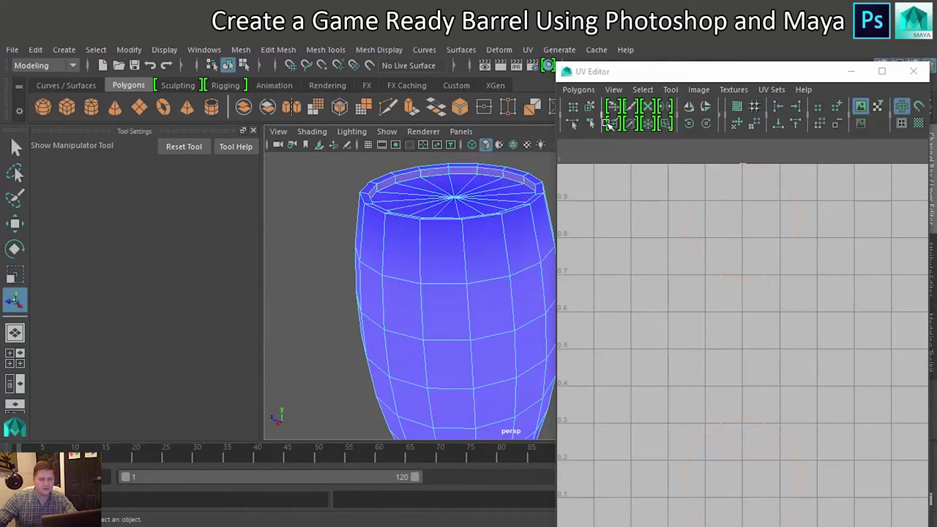
- Cylindrically map both inner rim walls and move the two strip shells up over the barrel's side shell
click(527, 49)
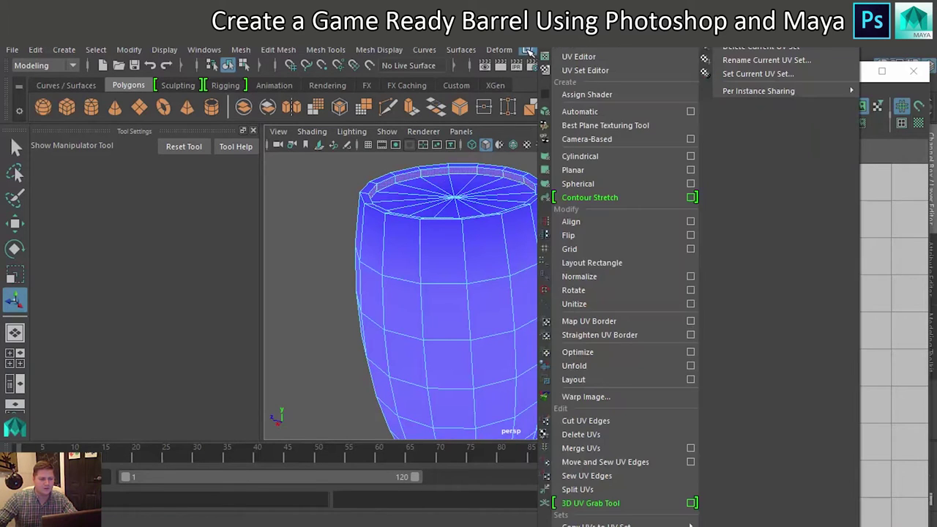
click(580, 155)
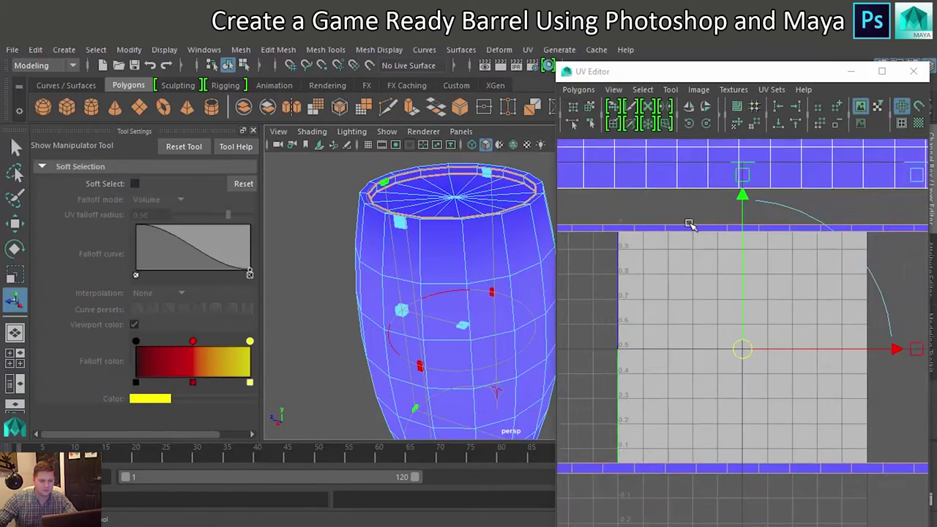
scroll(691, 228, down, 2)
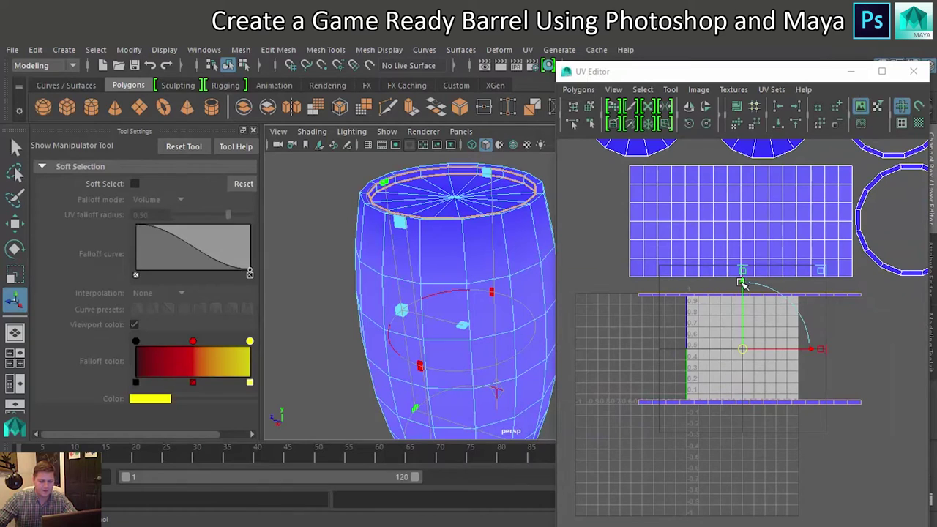
drag(743, 286, 745, 188)
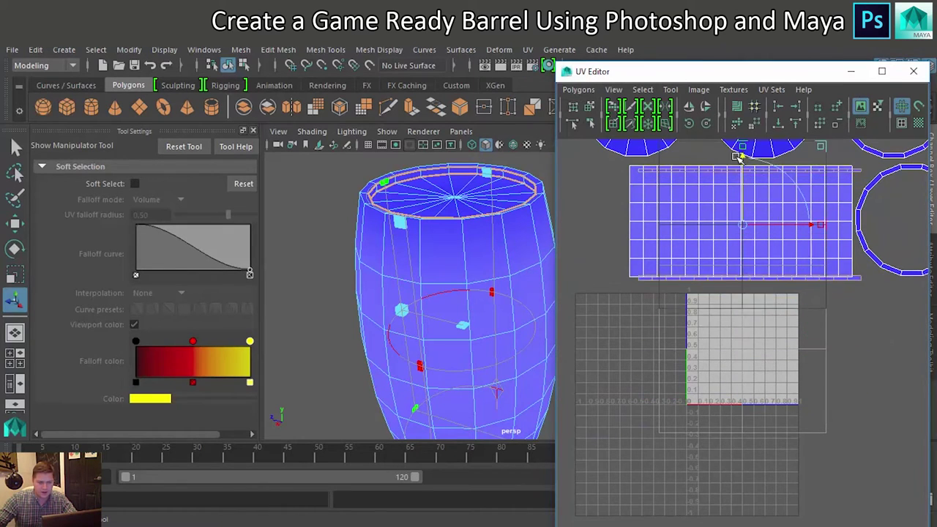
drag(739, 158, 735, 159)
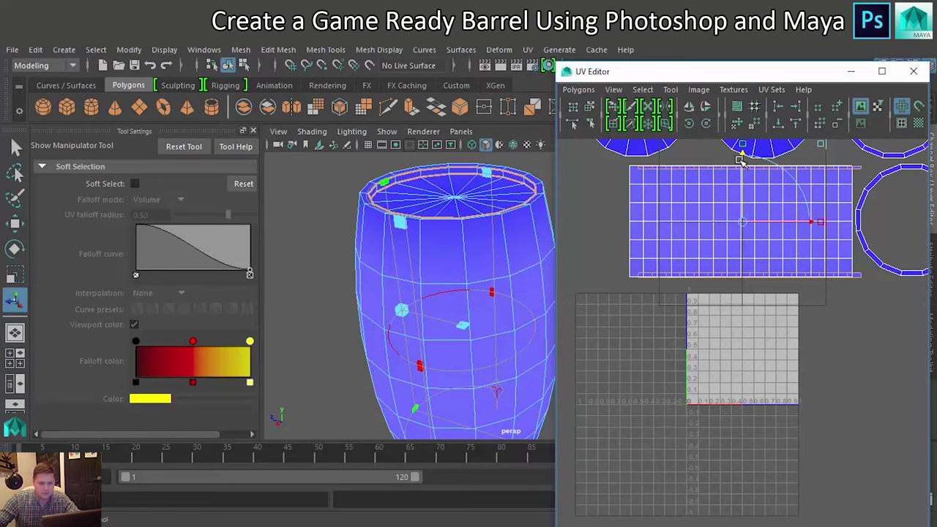
- Scale the two strips apart vertically and shift them left so they line up along the side shell's long edges
key(e)
key(r)
drag(748, 155, 746, 146)
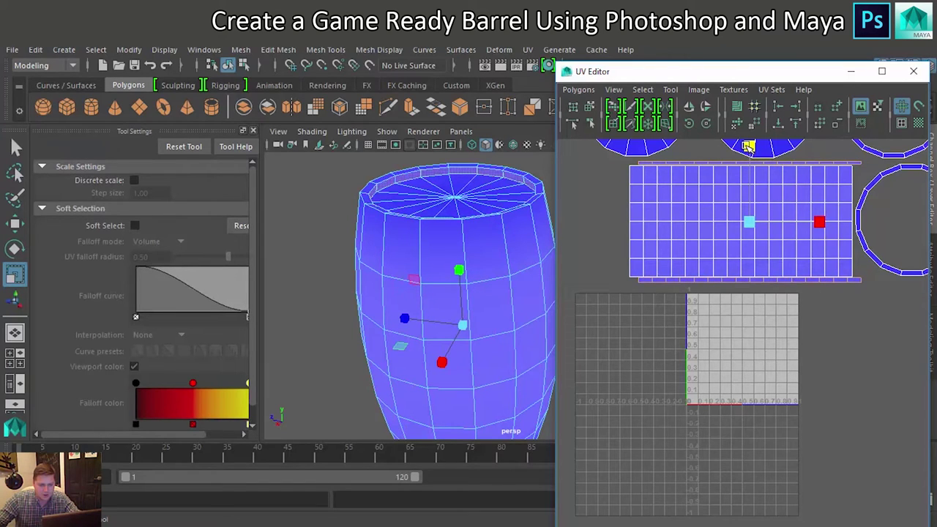
key(w)
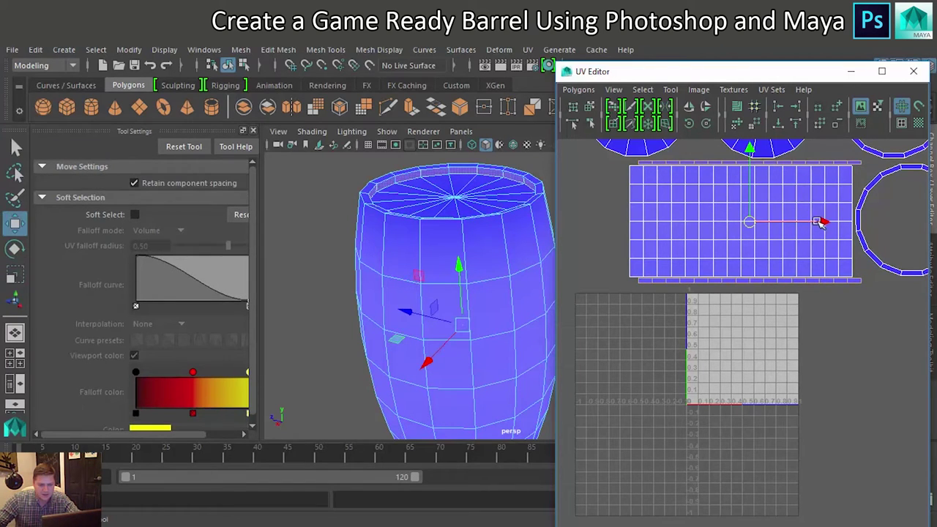
drag(822, 222, 816, 221)
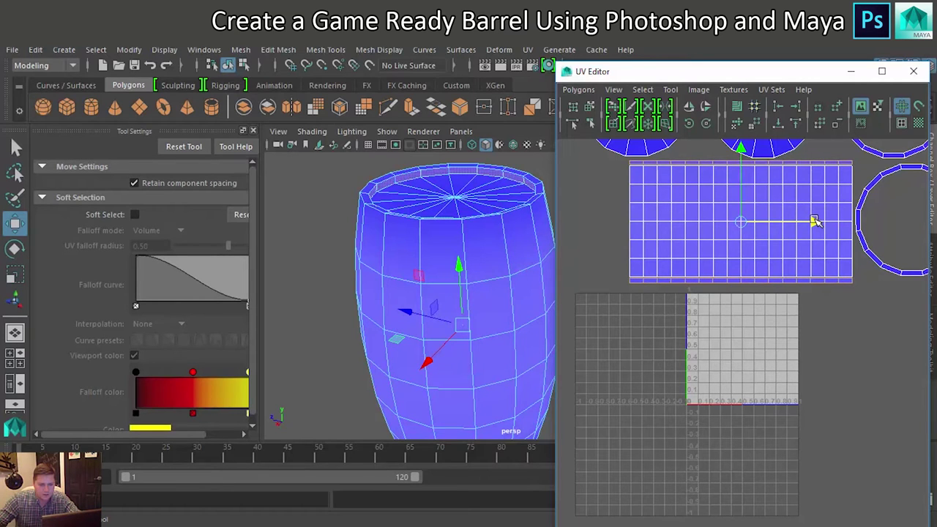
- Examine how the inner rim strips line up with the side shell and how all the shells are arranged
alt+middle_drag(718, 229, 676, 371)
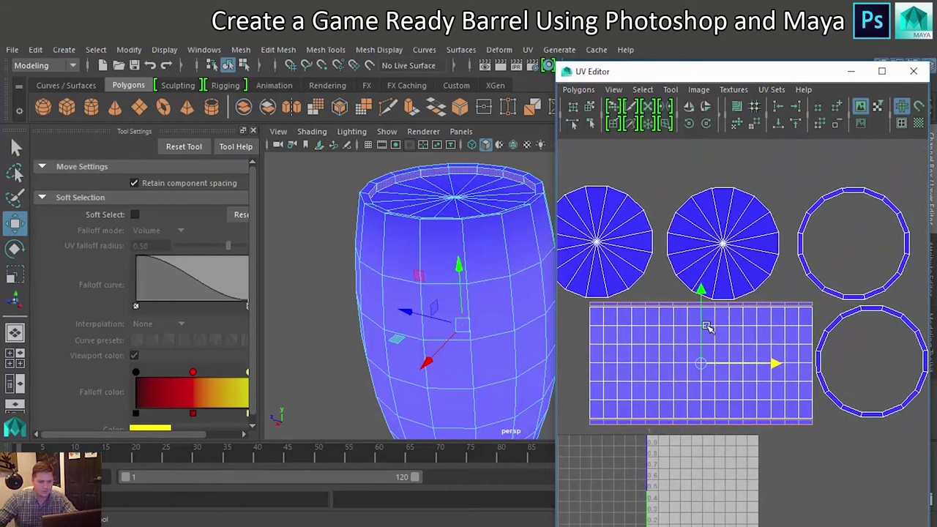
alt+right_drag(707, 327, 864, 335)
scroll(866, 338, up, 6)
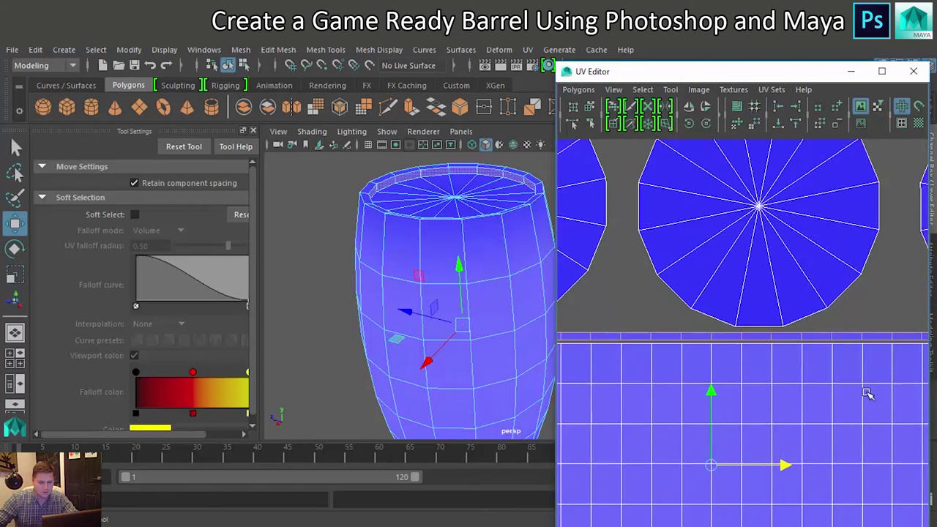
alt+middle_drag(775, 372, 695, 351)
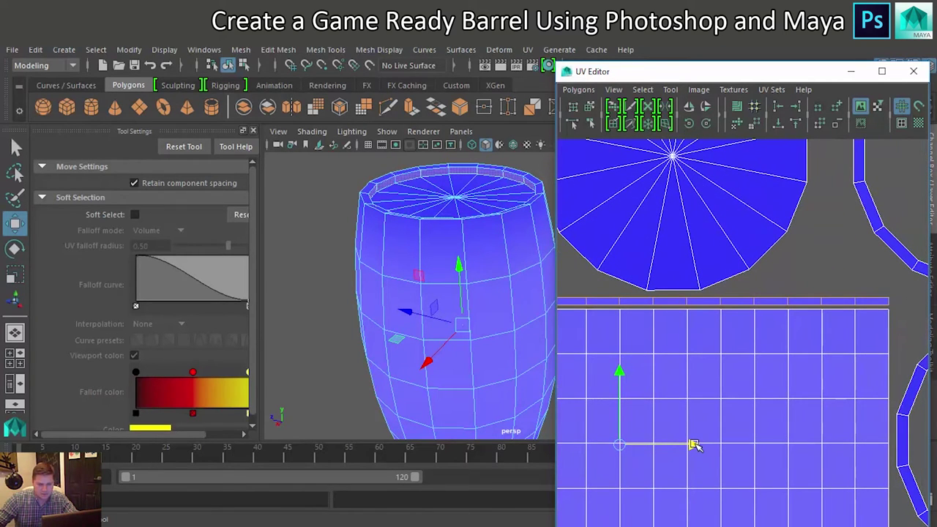
scroll(712, 391, down, 4)
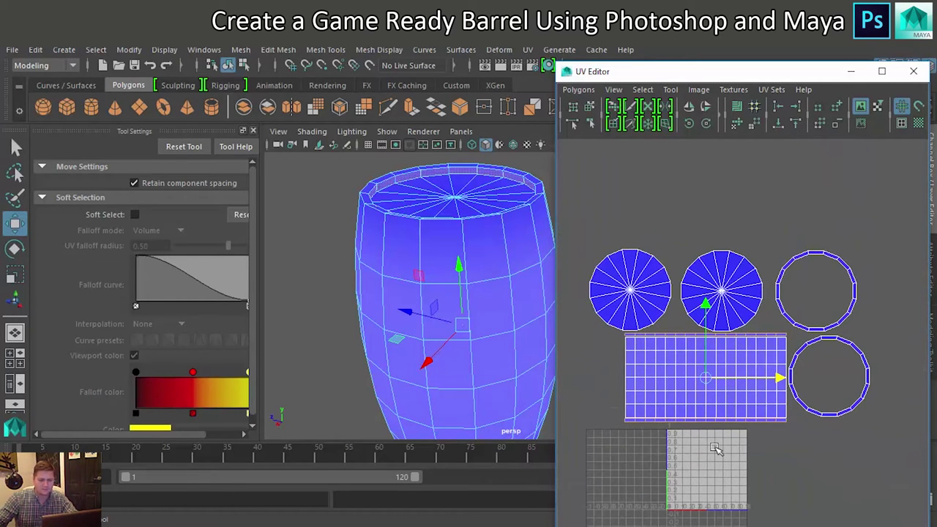
scroll(715, 449, up, 2)
scroll(729, 356, up, 1)
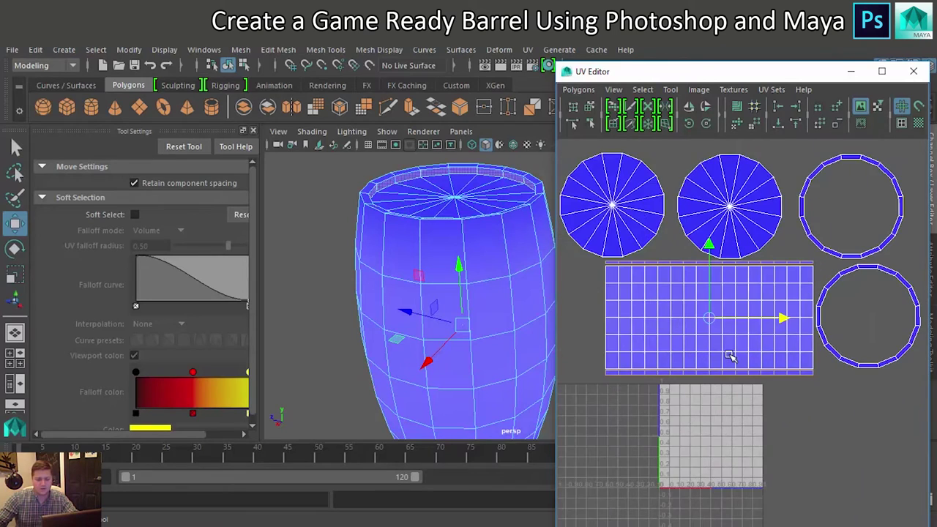
scroll(729, 355, down, 1)
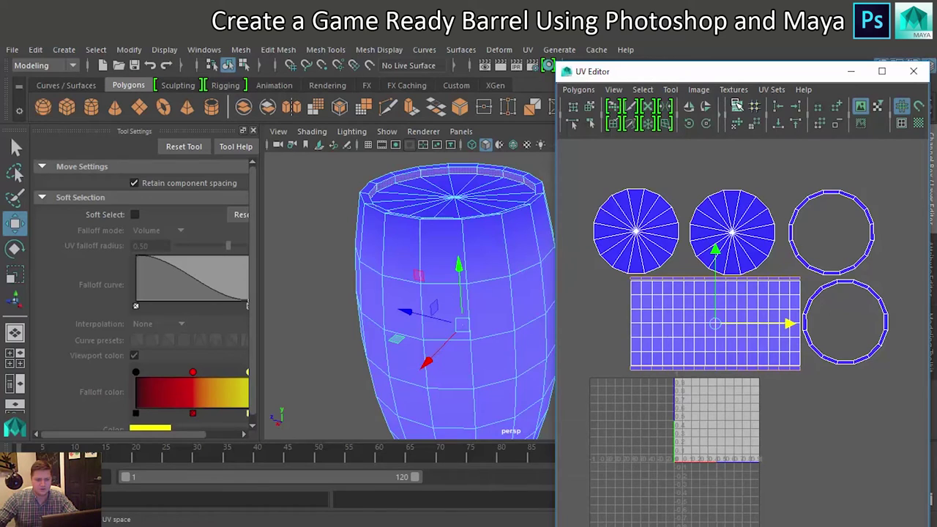
- Try the automatic layout of all shells inside the 0–1 UV space and undo it
click(736, 105)
scroll(737, 290, up, 3)
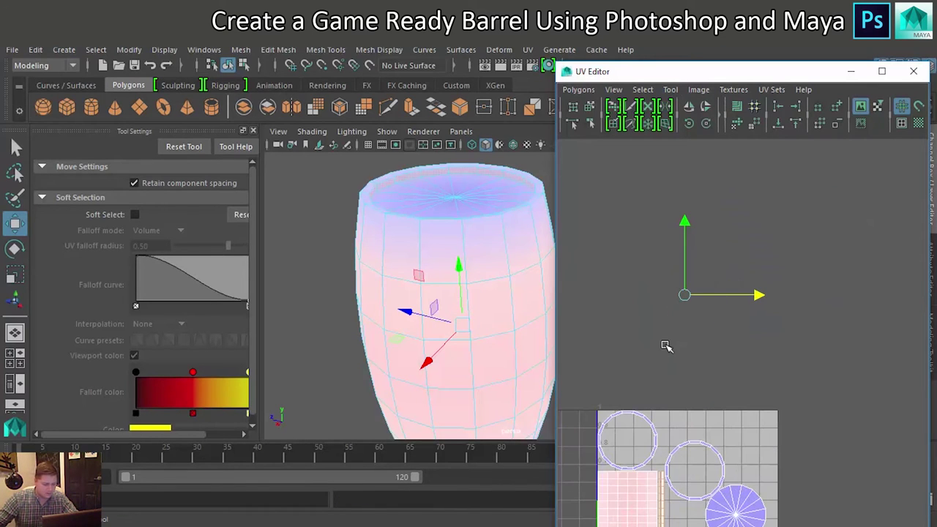
alt+middle_drag(679, 311, 717, 162)
scroll(740, 285, up, 1)
scroll(739, 284, up, 3)
alt+middle_drag(753, 346, 792, 241)
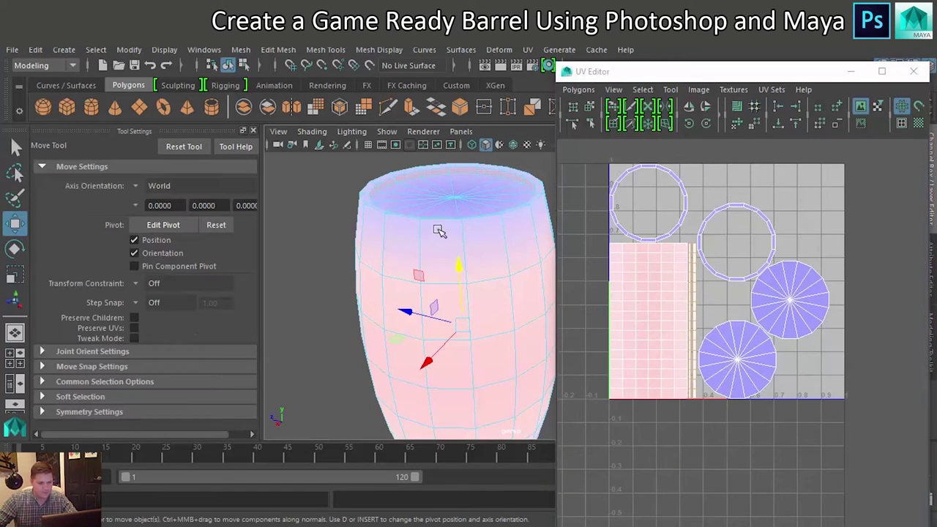
key(ctrl+z)
scroll(761, 233, down, 3)
scroll(760, 238, down, 2)
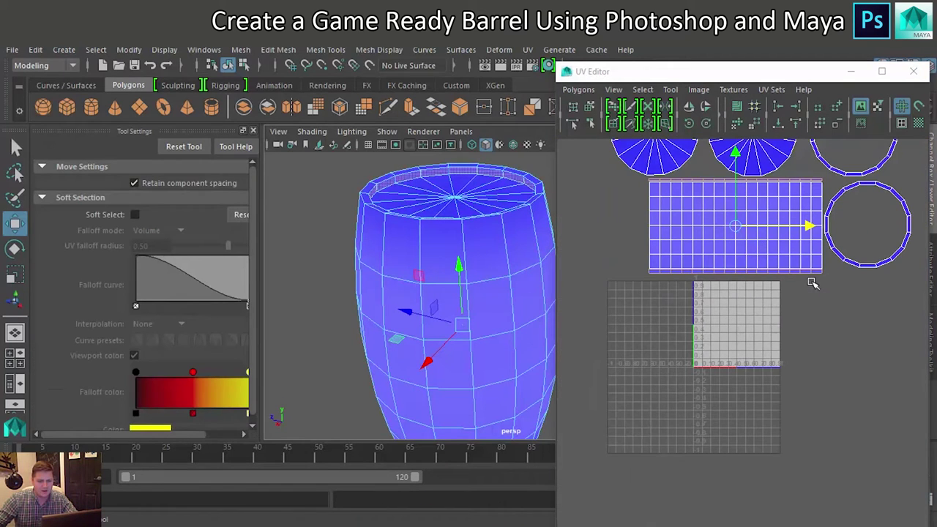
drag(816, 285, 689, 183)
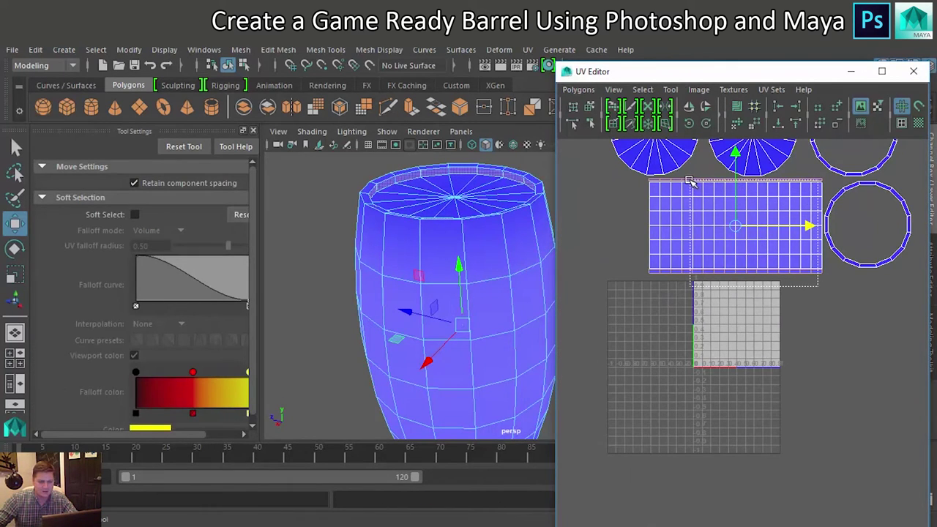
drag(737, 227, 736, 307)
key(ctrl+z)
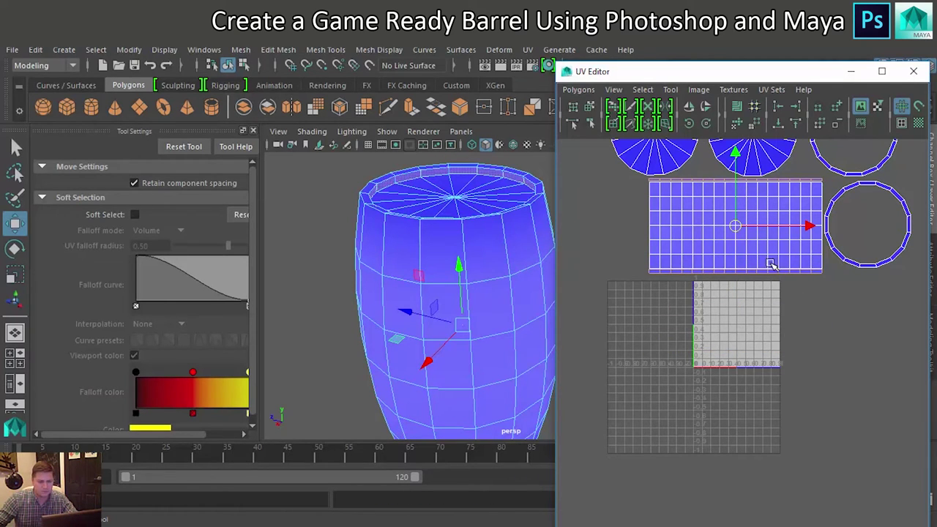
- Select the side shell and both inner rim strips as whole shells and move them down over the 0–1 UV square
right_drag(761, 251, 725, 226)
scroll(801, 309, down, 2)
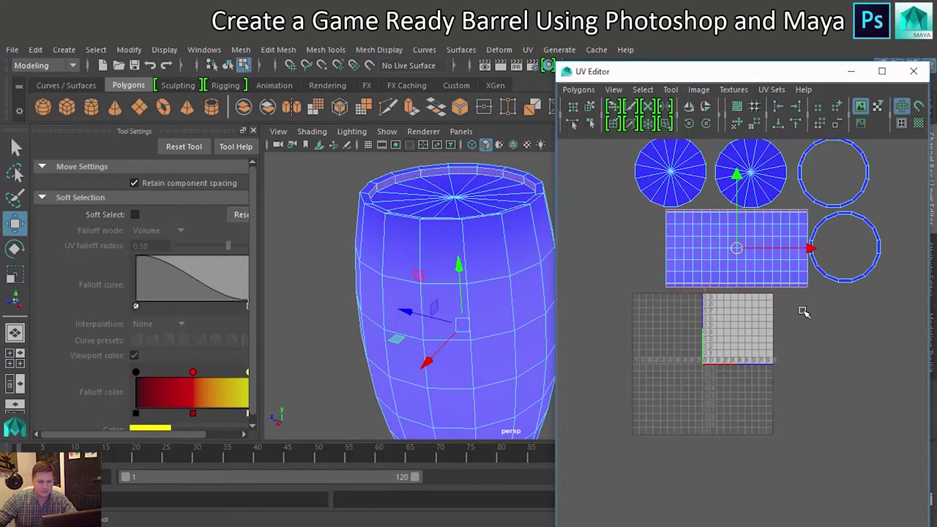
drag(802, 311, 754, 217)
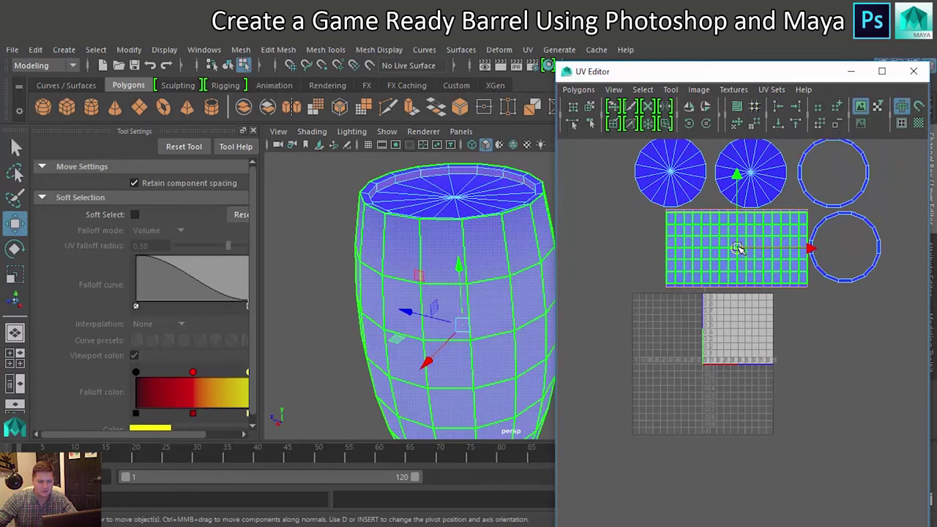
drag(737, 249, 736, 330)
- Scale the side shell and inner rim strips down uniformly to roughly the width of the 0–1 UV square
scroll(736, 330, up, 3)
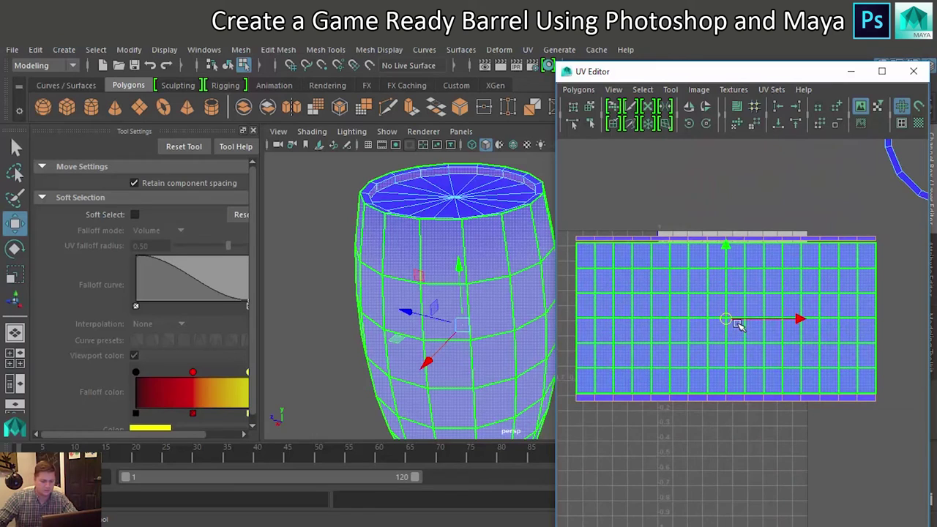
alt+middle_drag(728, 305, 724, 318)
key(r)
drag(724, 335, 686, 352)
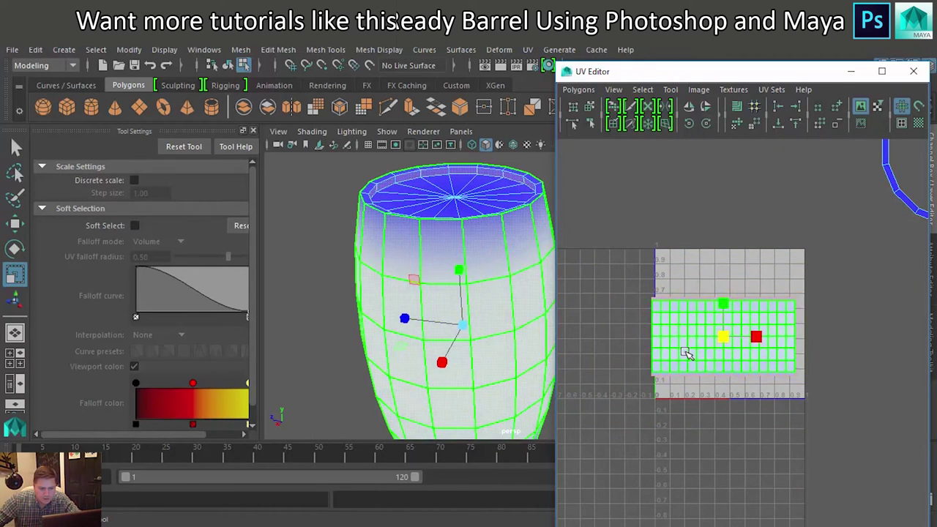
key(w)
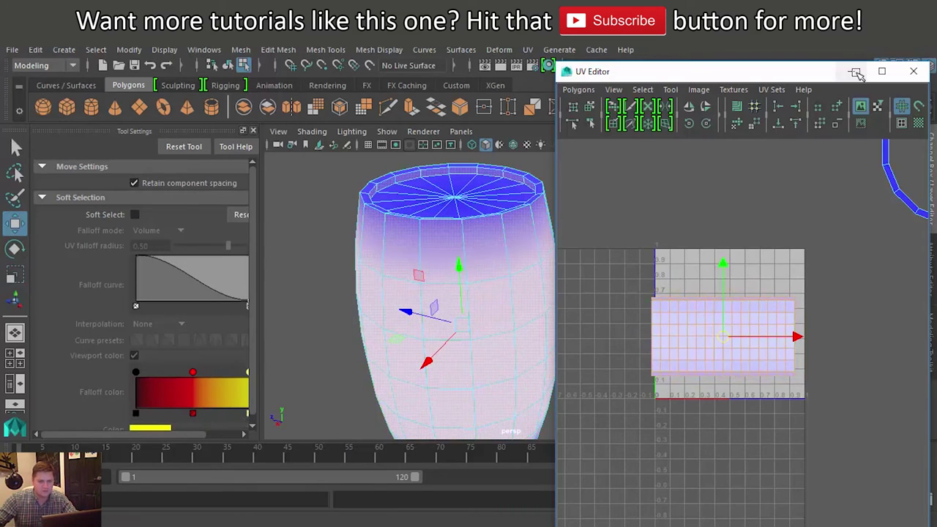
- Maximize the UV Editor and centre the side shell and inner rim strips horizontally in the 0–1 UV square
click(876, 72)
scroll(545, 227, up, 2)
scroll(521, 239, down, 2)
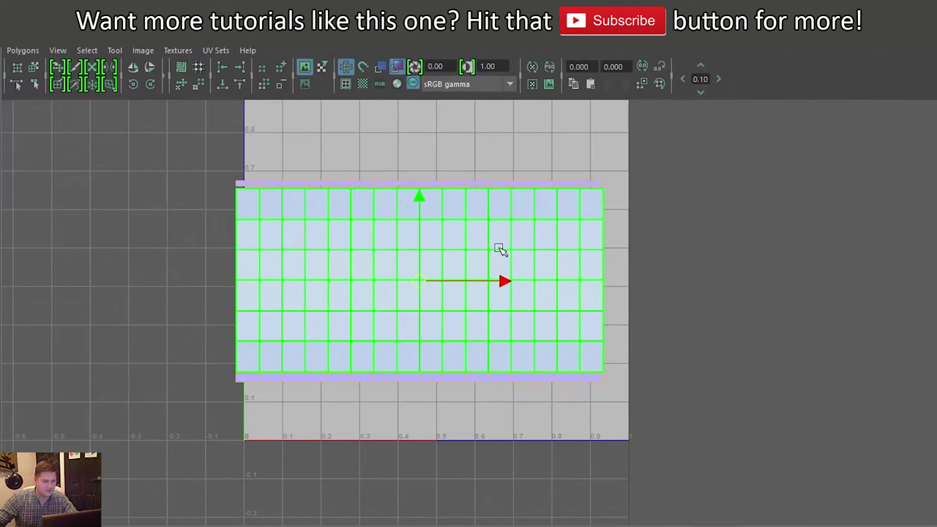
alt+middle_drag(470, 257, 505, 291)
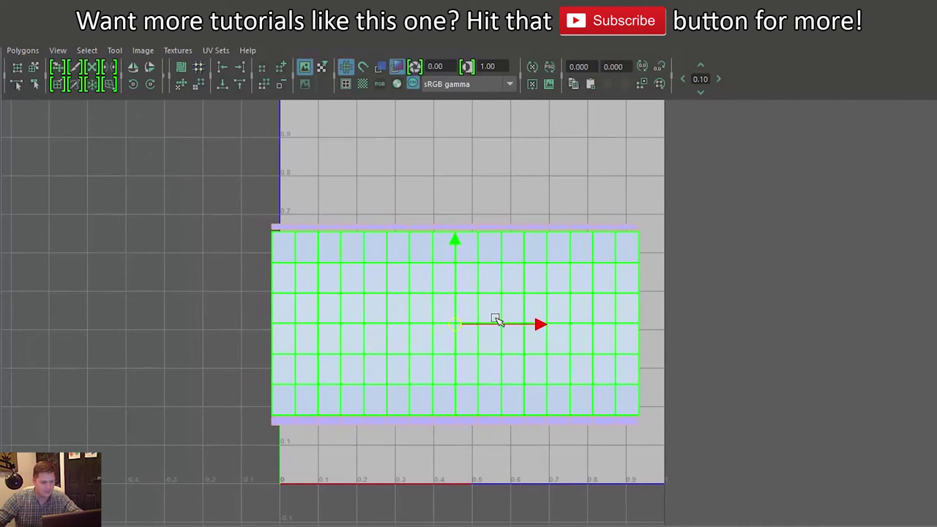
key(r)
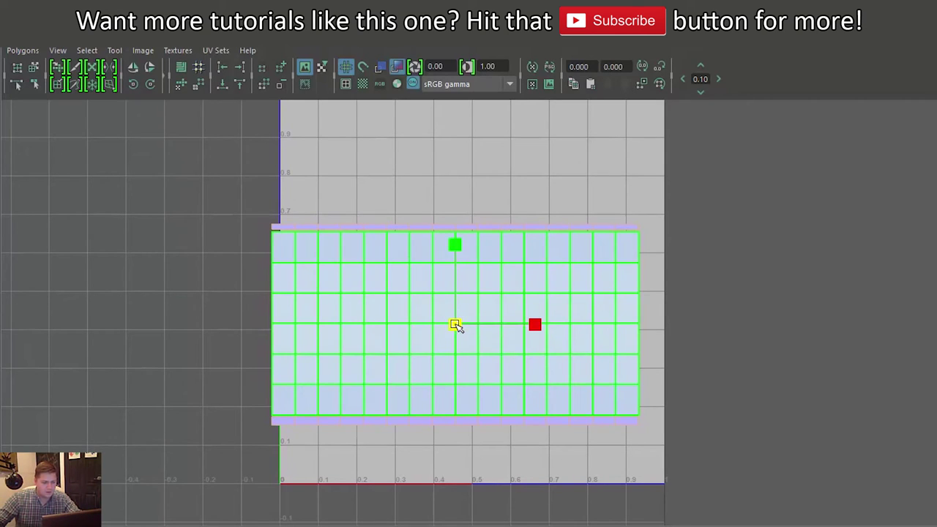
key(w)
drag(534, 325, 554, 325)
- Enlarge the side shell and rim strips slightly to fill the square's width and move them down to its bottom edge
key(r)
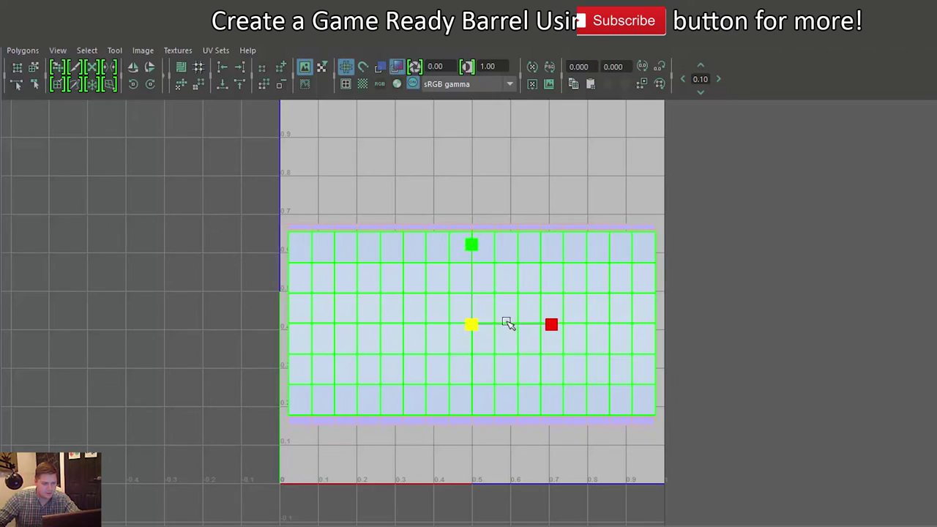
drag(473, 326, 474, 324)
key(w)
drag(471, 244, 473, 292)
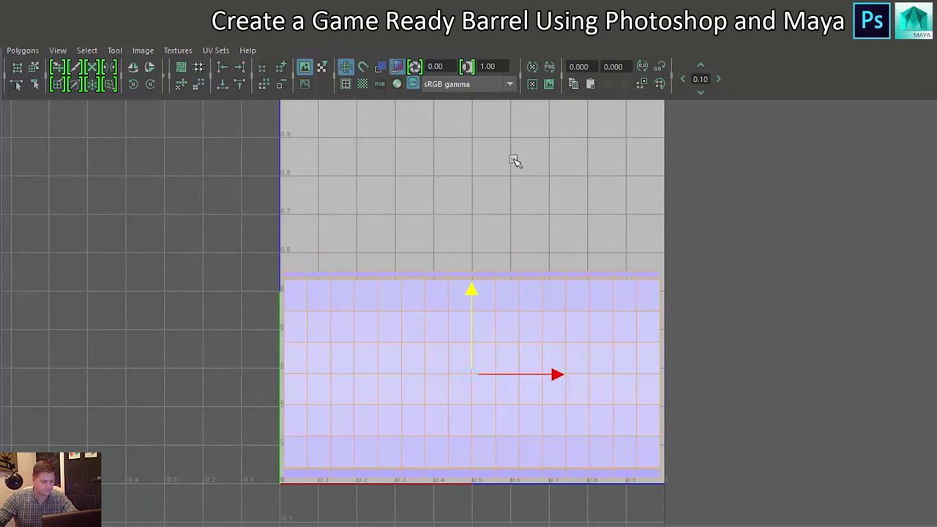
- Select both cap discs, bring them down near the UV square and scale them down together
alt+middle_drag(512, 161, 533, 332)
scroll(547, 320, down, 2)
scroll(546, 319, down, 5)
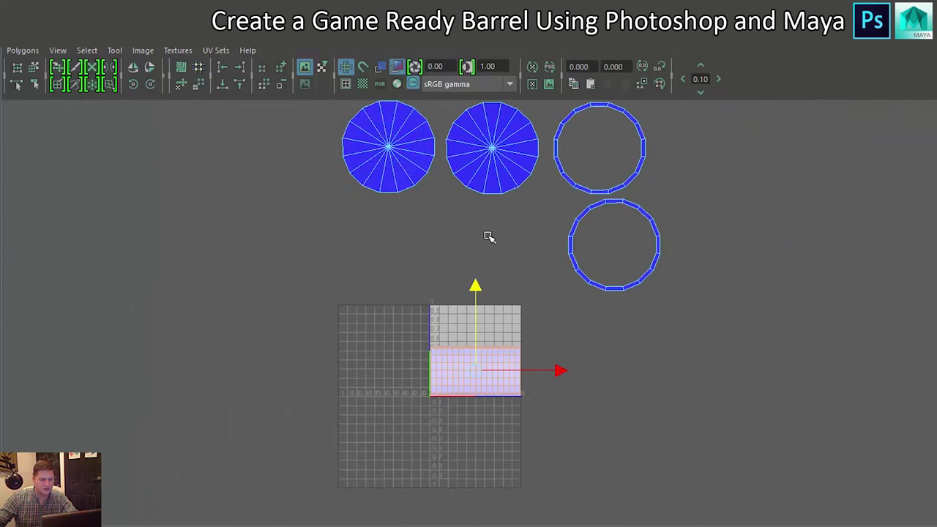
drag(487, 236, 418, 174)
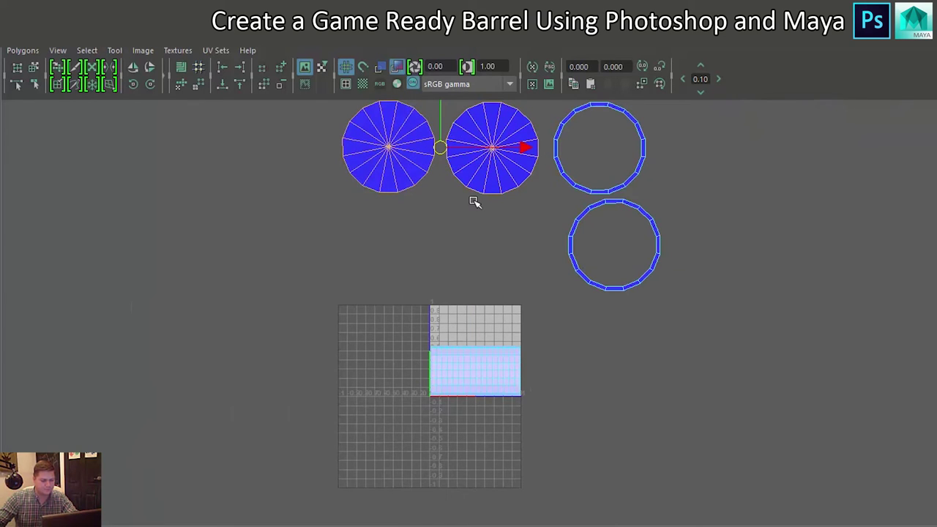
drag(440, 149, 405, 282)
key(r)
scroll(435, 281, up, 4)
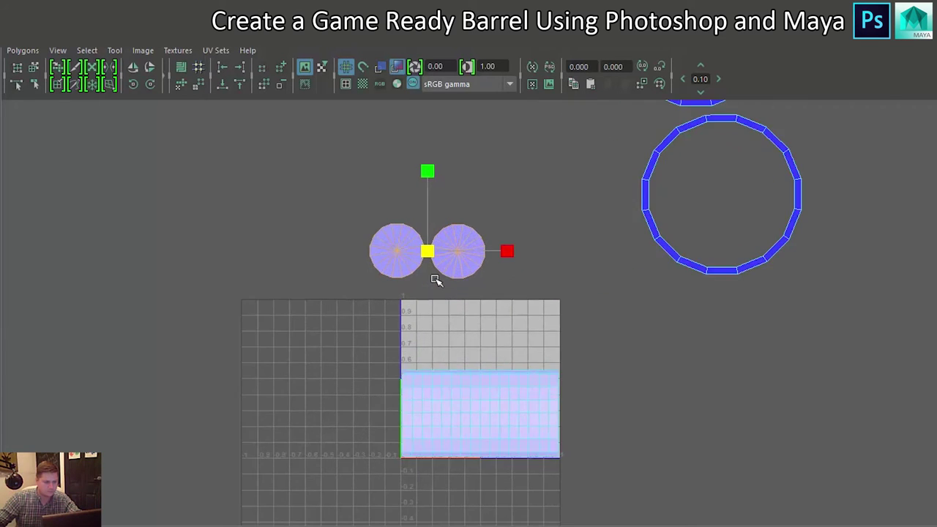
- Move both caps into the free space above the side shell and shift the right cap further right
scroll(434, 281, up, 2)
key(w)
drag(414, 230, 471, 342)
click(510, 340)
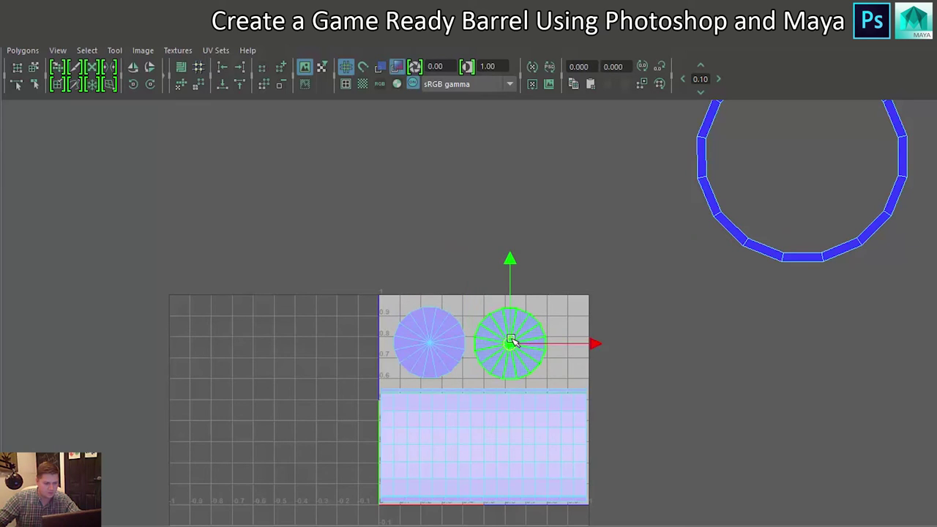
drag(596, 346, 620, 343)
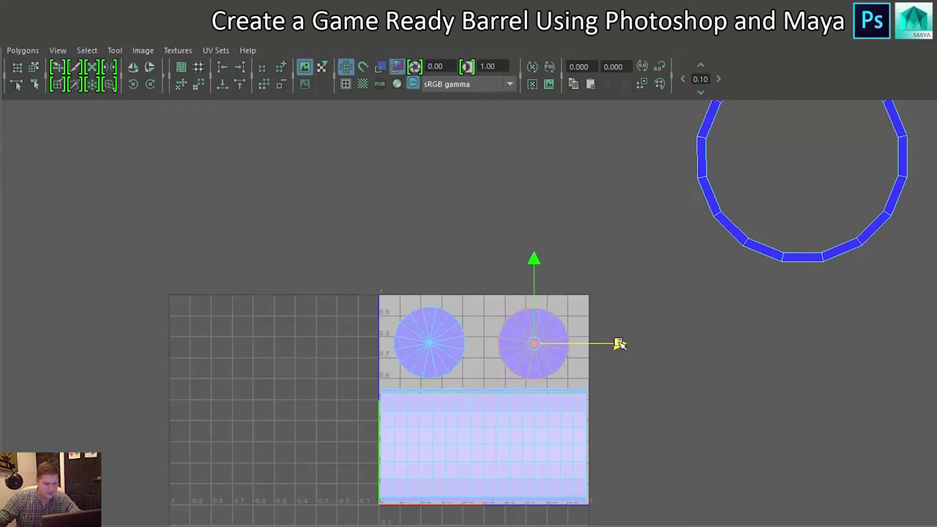
- Place one rim ring around the left cap and scale it down, shrinking the cap with it to fit above the side shell
click(710, 217)
drag(800, 154, 423, 347)
key(r)
key(w)
drag(431, 260, 429, 258)
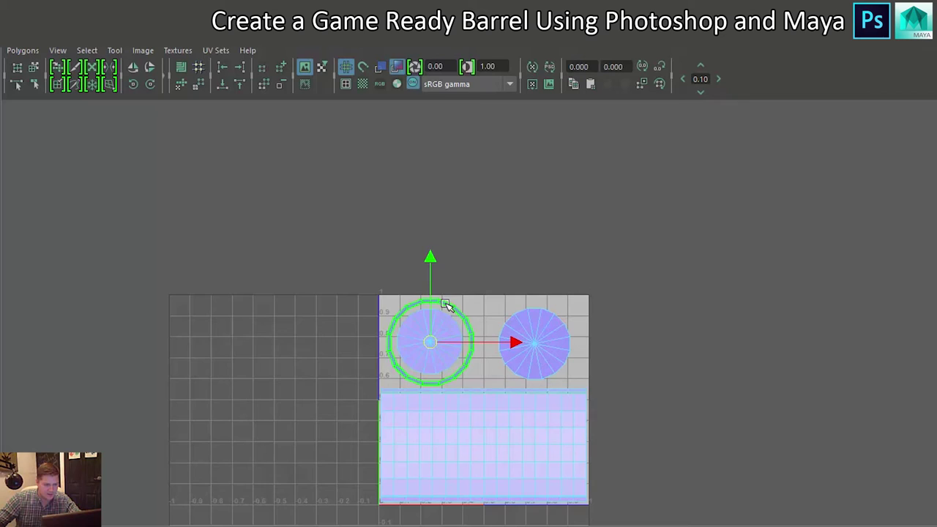
key(r)
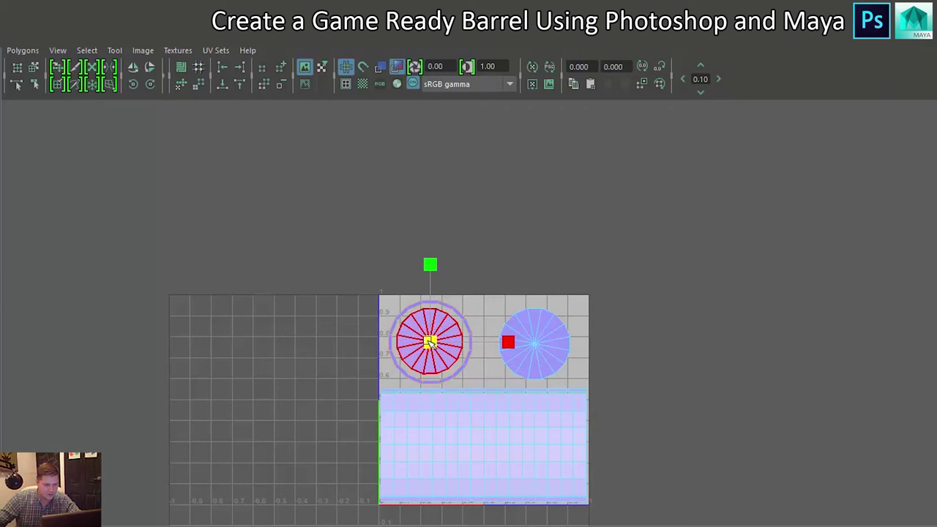
click(564, 217)
- Place the remaining rim ring around the right cap and scale it down to fit above the side shell
scroll(583, 220, down, 2)
scroll(583, 219, down, 2)
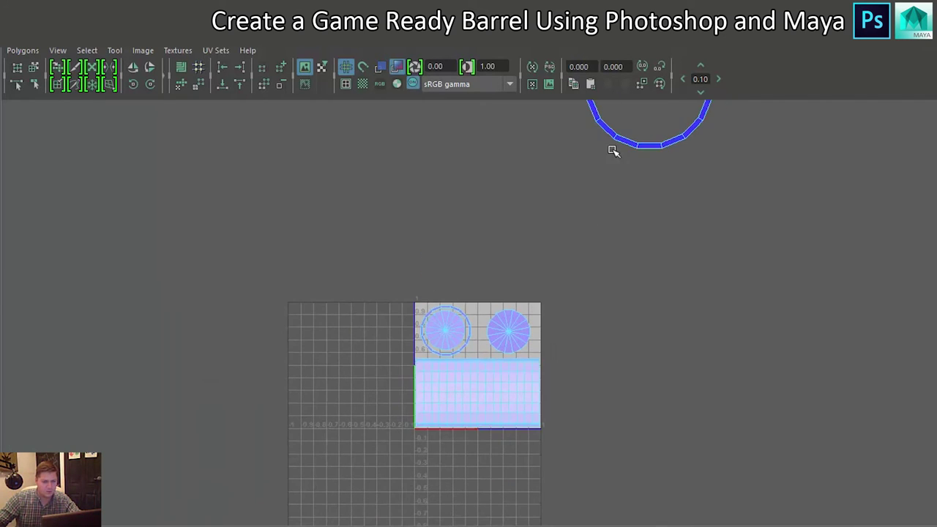
scroll(637, 132, down, 1)
click(637, 132)
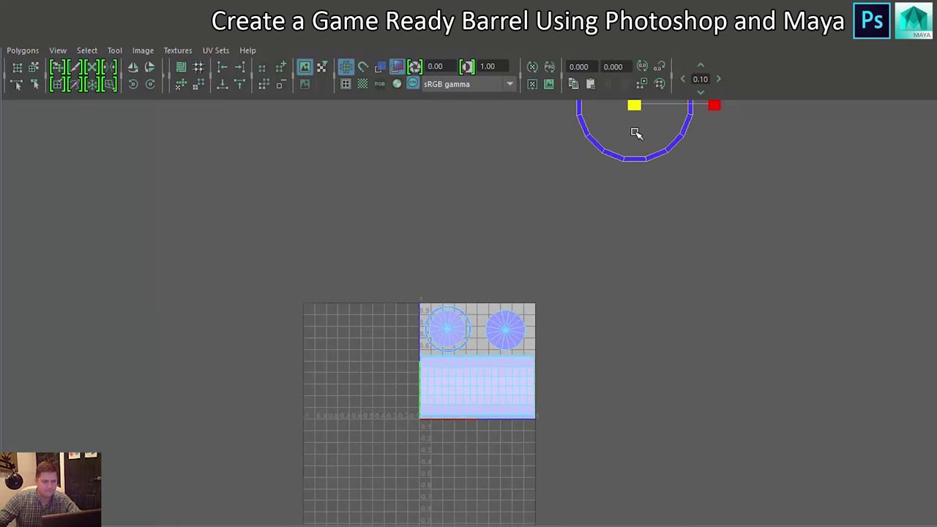
drag(633, 102, 504, 333)
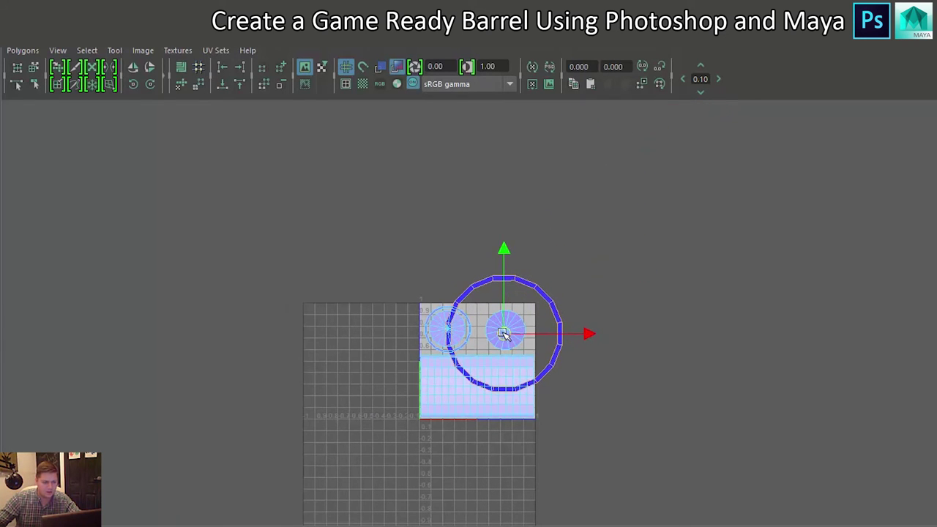
scroll(505, 333, up, 5)
drag(583, 384, 541, 386)
key(r)
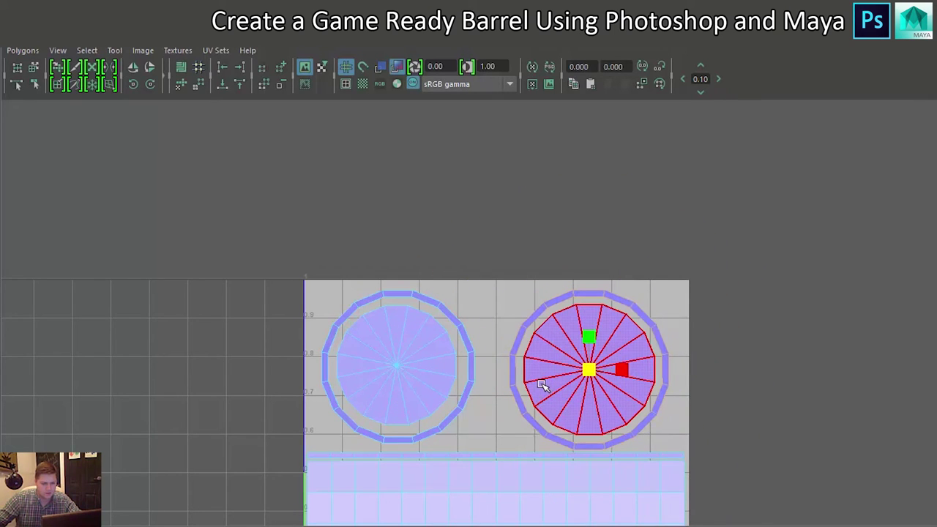
drag(541, 384, 543, 385)
- Centre the right ring on its cap, raise both together and enlarge them slightly within the UV square
key(w)
drag(591, 287, 591, 287)
drag(539, 274, 565, 330)
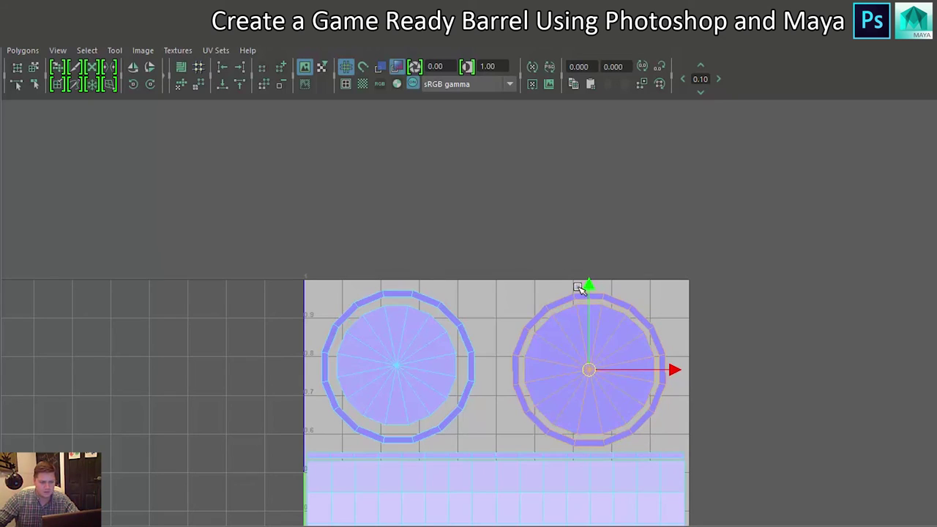
drag(589, 285, 589, 283)
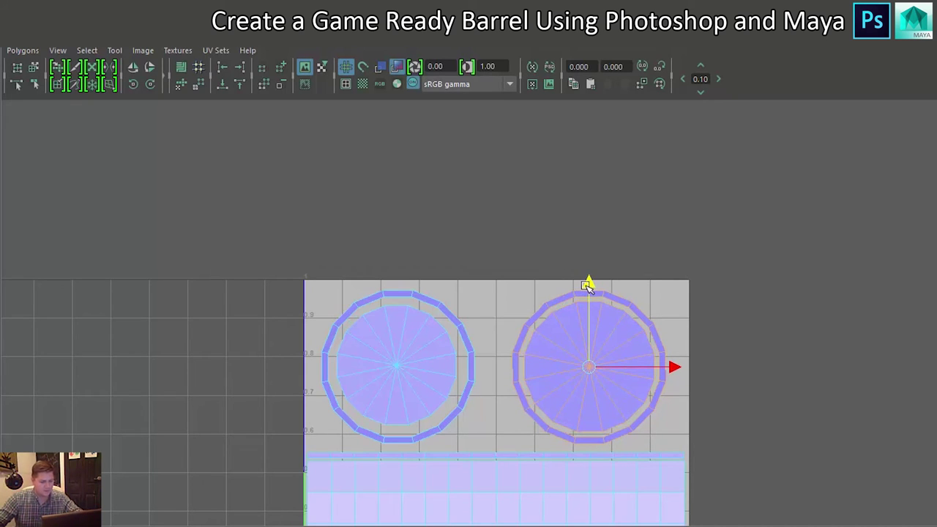
key(r)
drag(589, 367, 592, 366)
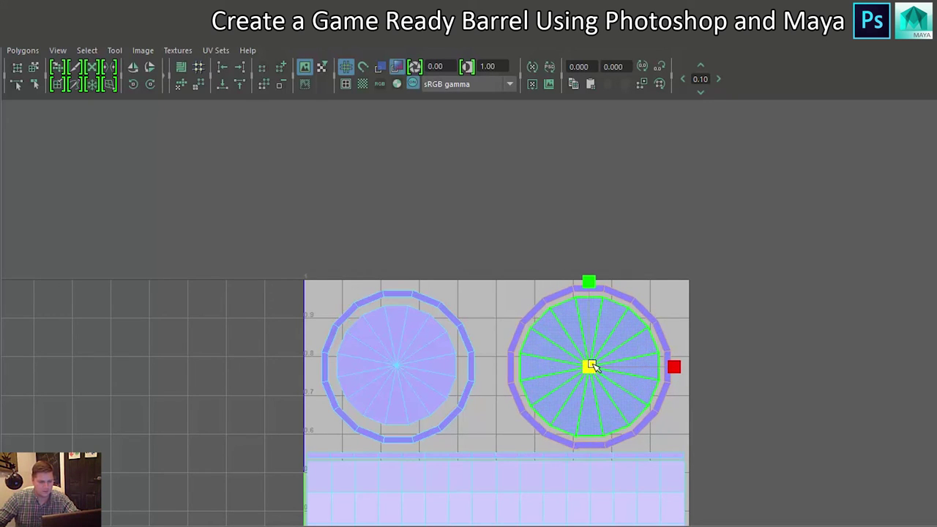
click(686, 279)
- Turn off the UV distortion display and shade the shells by their UV orientation
scroll(687, 278, down, 1)
scroll(624, 344, down, 1)
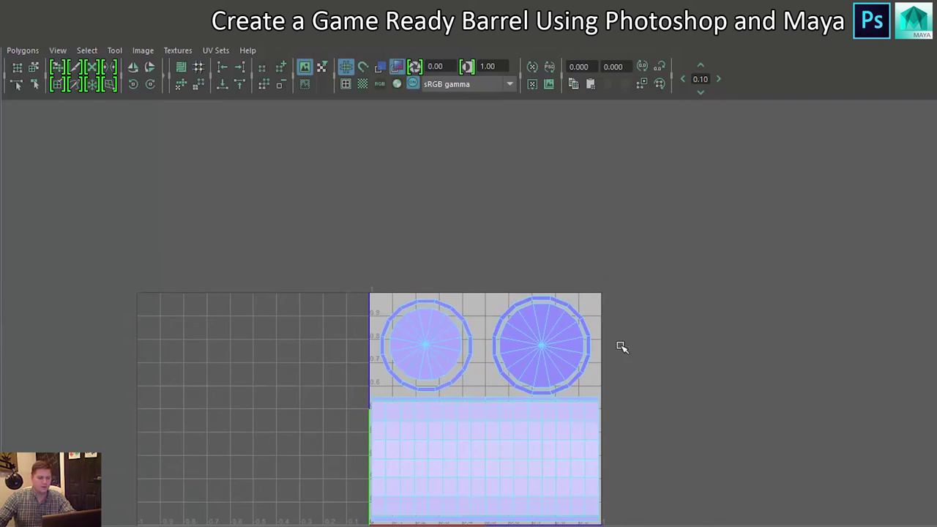
alt+middle_drag(565, 364, 558, 279)
alt+right_drag(563, 287, 859, 332)
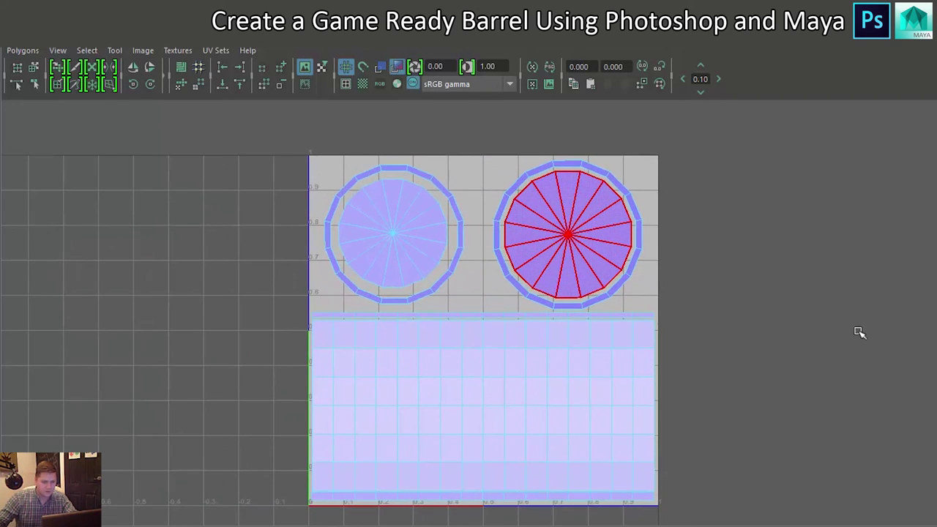
alt+right_drag(667, 327, 704, 315)
alt+middle_drag(705, 315, 725, 284)
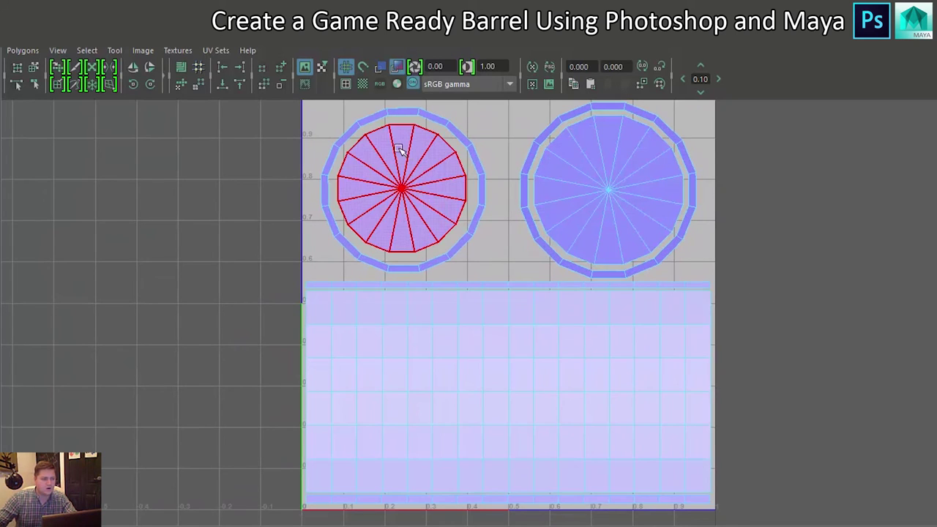
click(399, 67)
click(399, 67)
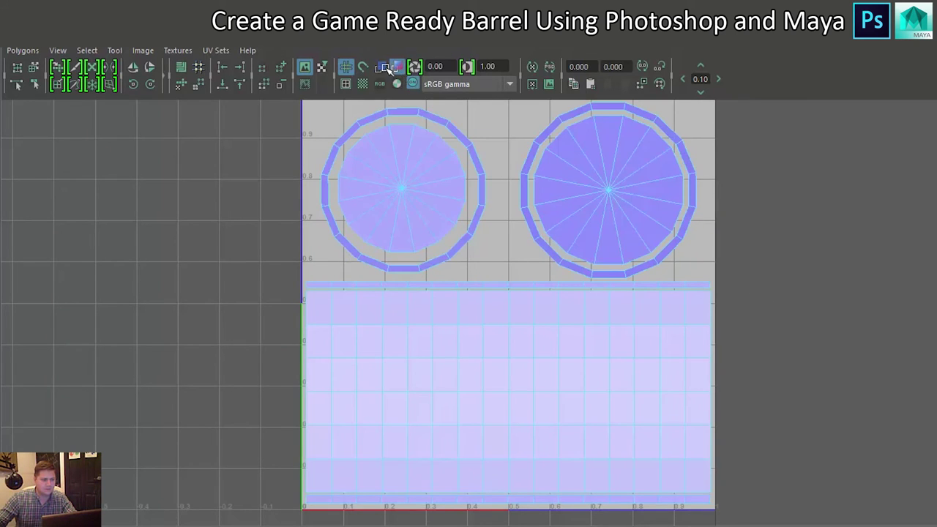
click(387, 65)
click(384, 66)
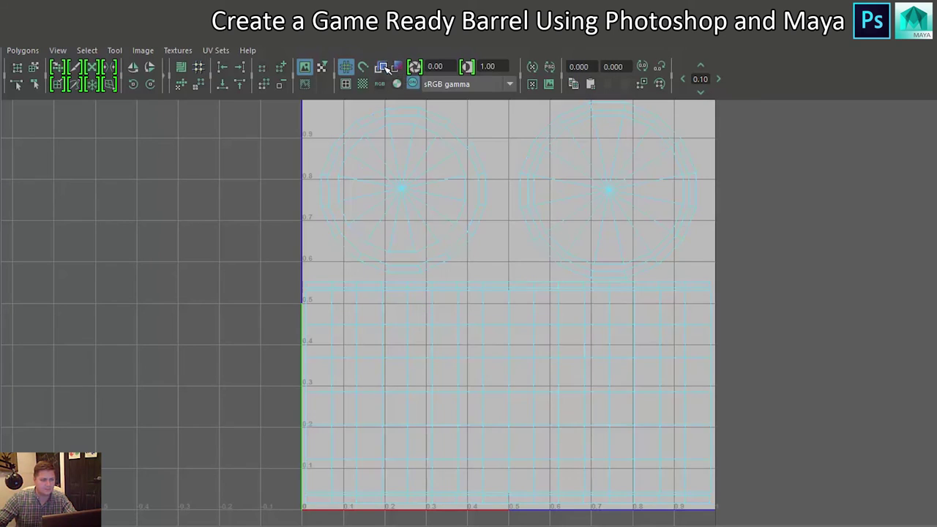
click(383, 66)
click(551, 168)
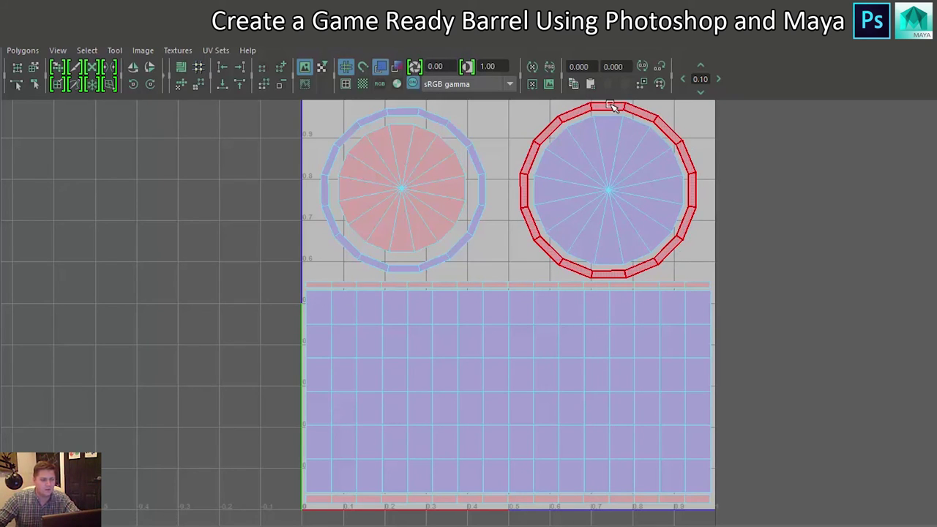
- Flip the UVs of the left cap and the right rim ring to match the blue shells' orientation
click(418, 161)
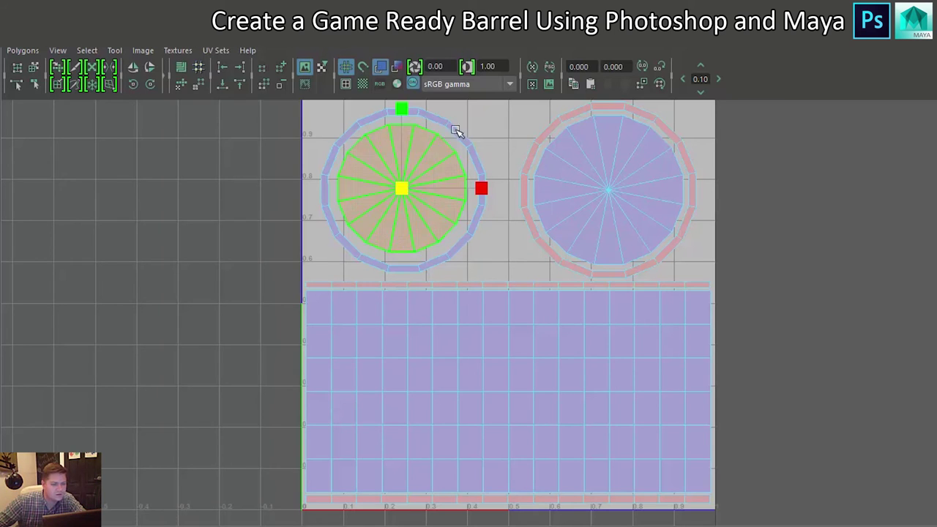
click(480, 122)
key(w)
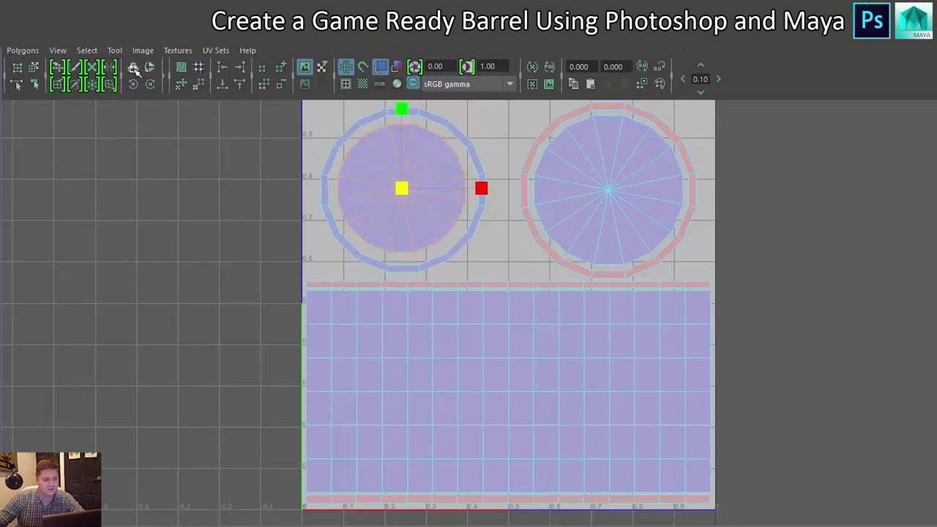
click(590, 115)
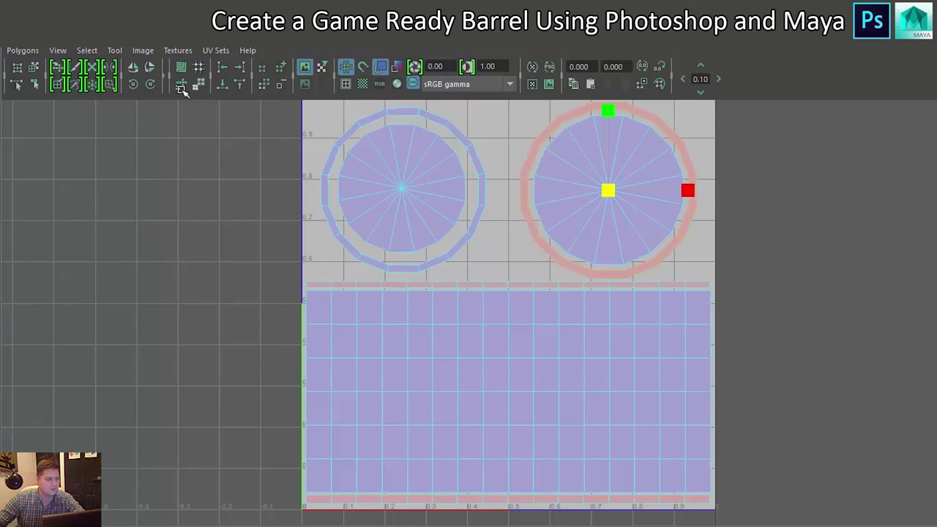
- Flip the UVs of both inner rim strips above and below the side shell
click(462, 284)
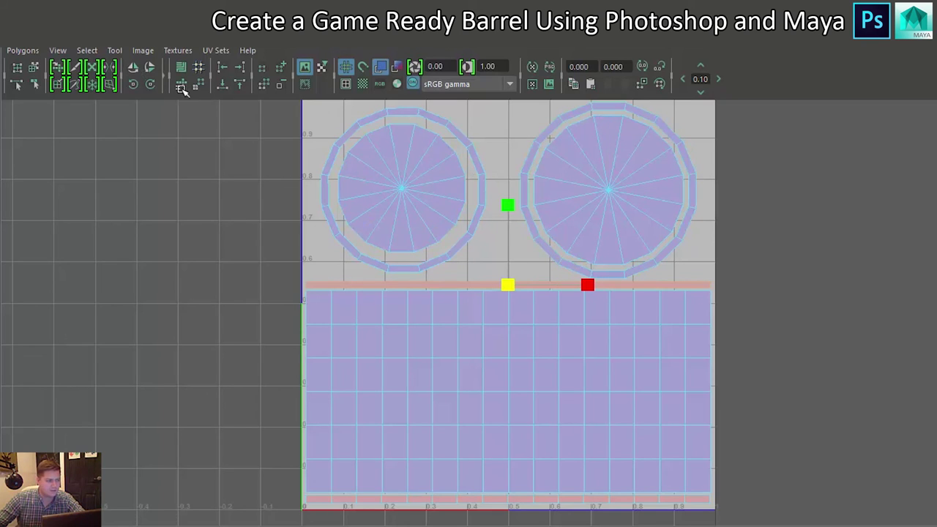
double_click(406, 499)
click(284, 277)
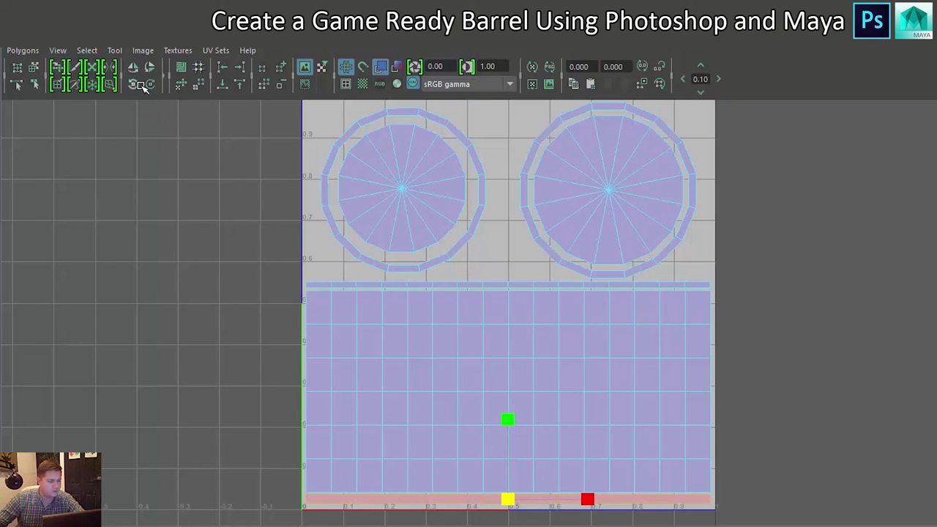
click(245, 276)
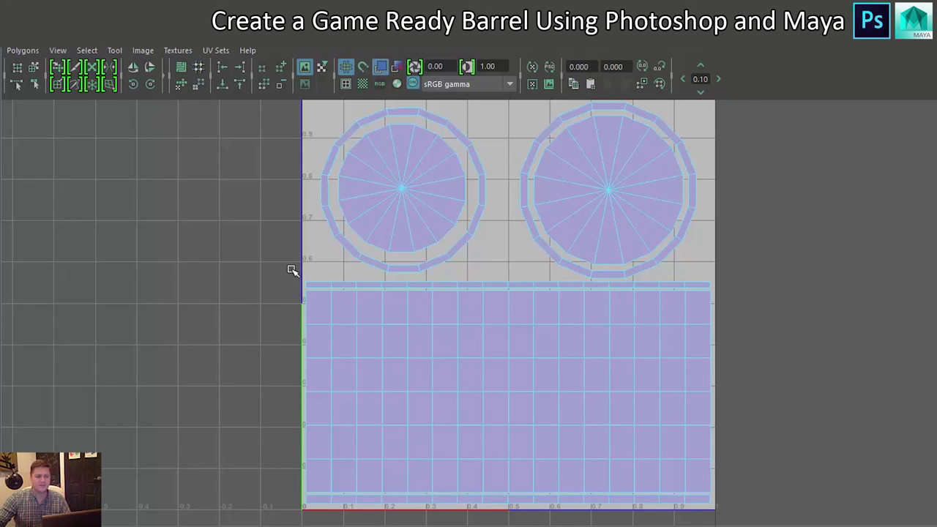
- Scale the right cap down slightly to widen the gap to its surrounding rim ring
click(582, 153)
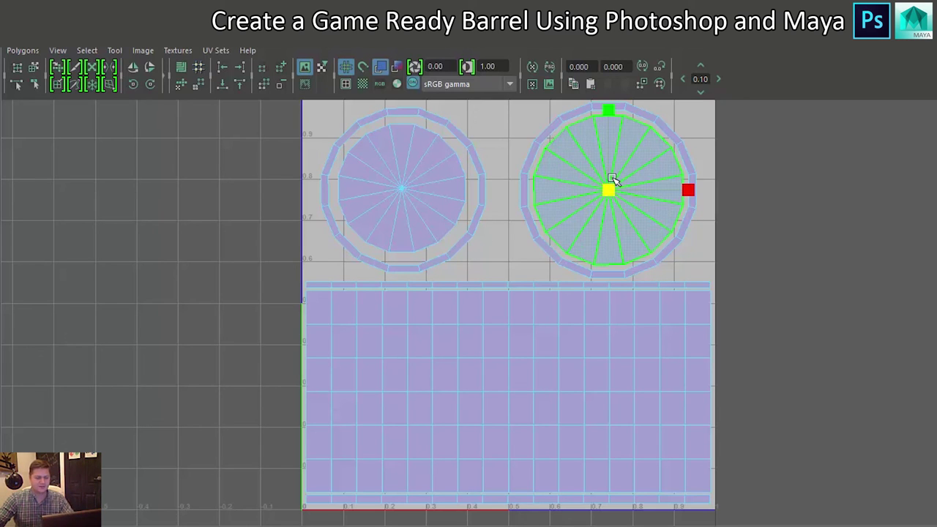
drag(608, 192, 604, 195)
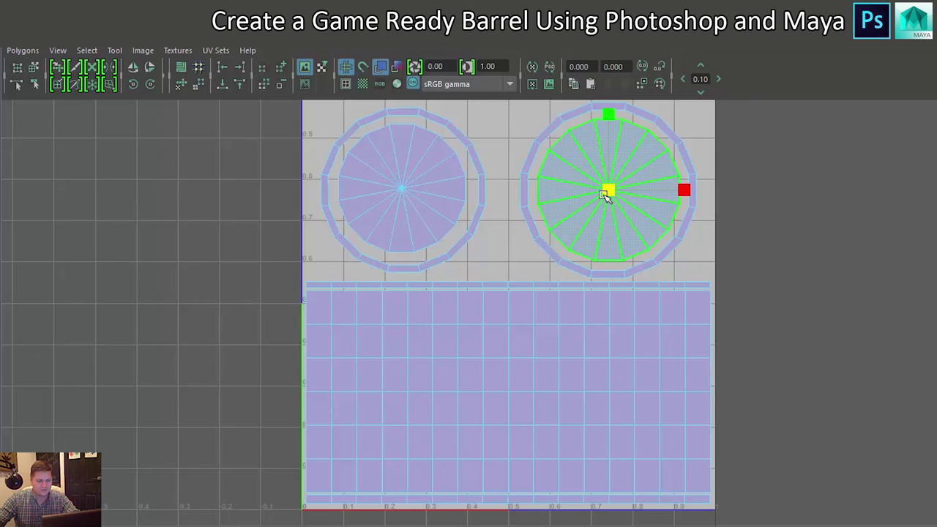
click(771, 150)
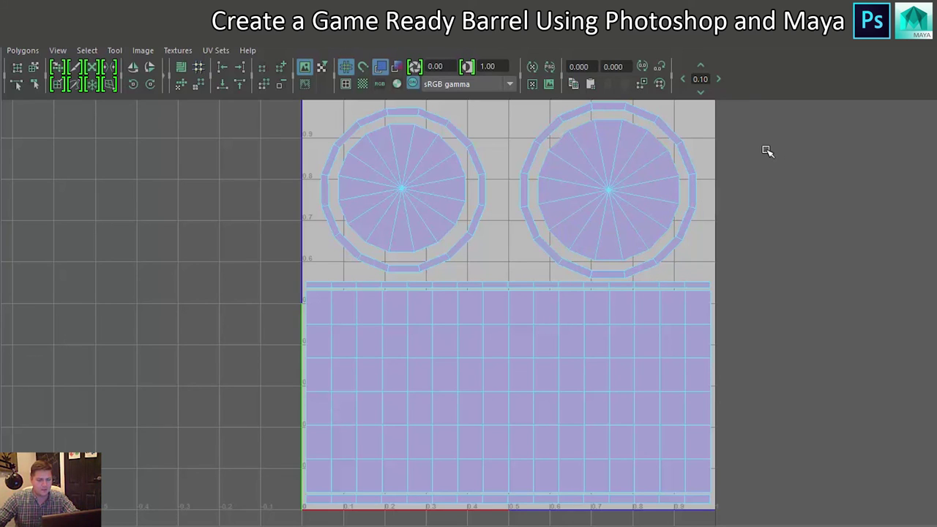